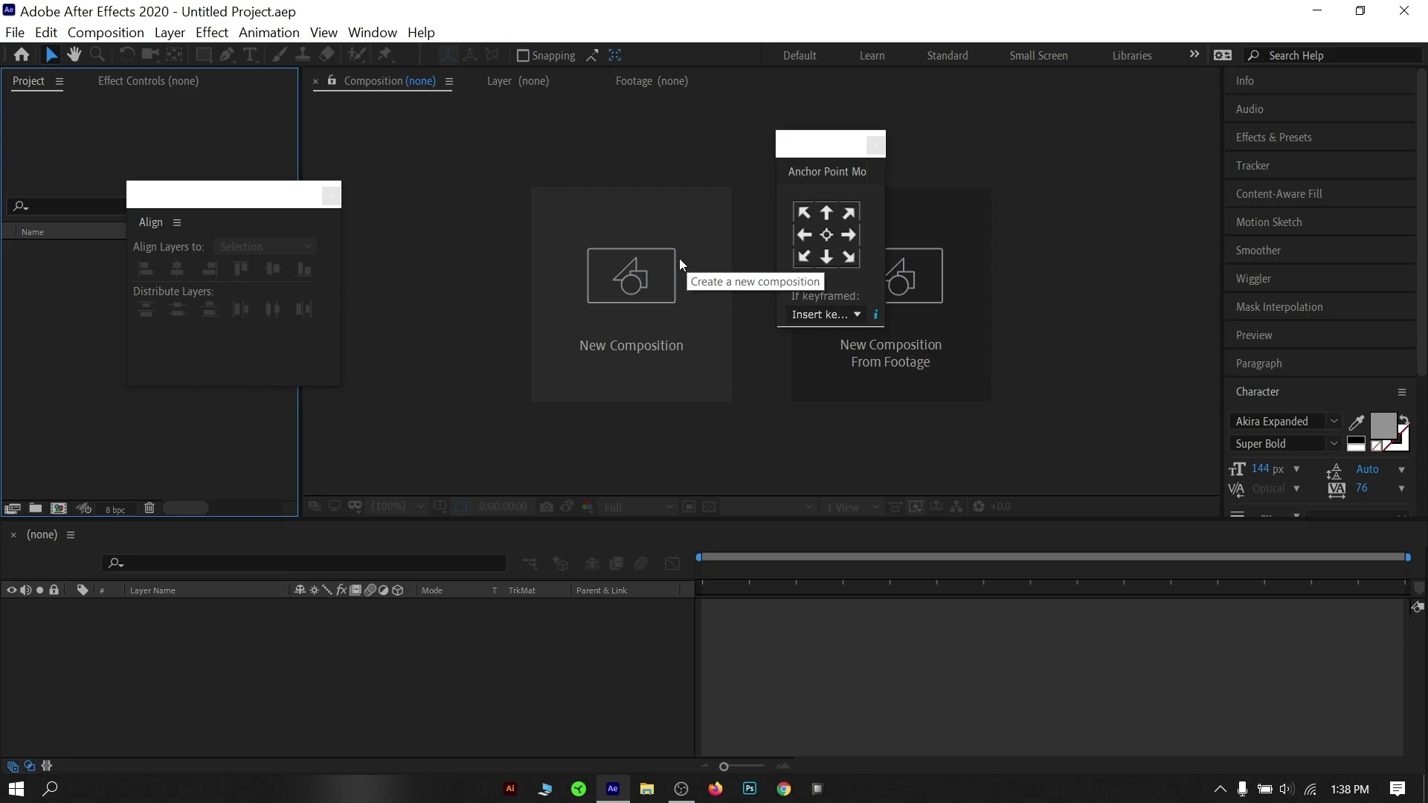
Step: Create a 1920 x 1080, 60 fps, 10-second composition named Trendy Cross Animation 2021 and move the floating panels clear of the preview
left_click(679, 257)
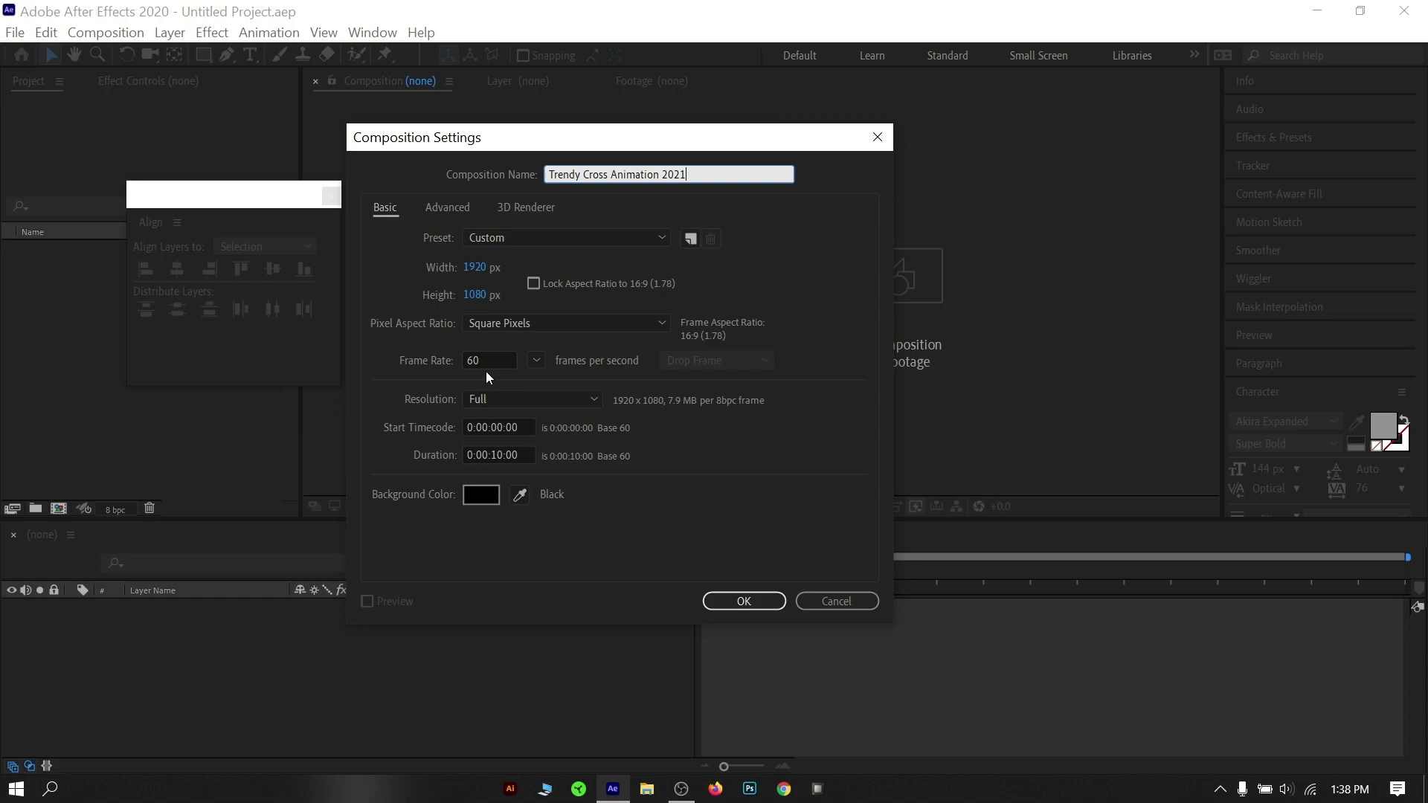
left_click(747, 599)
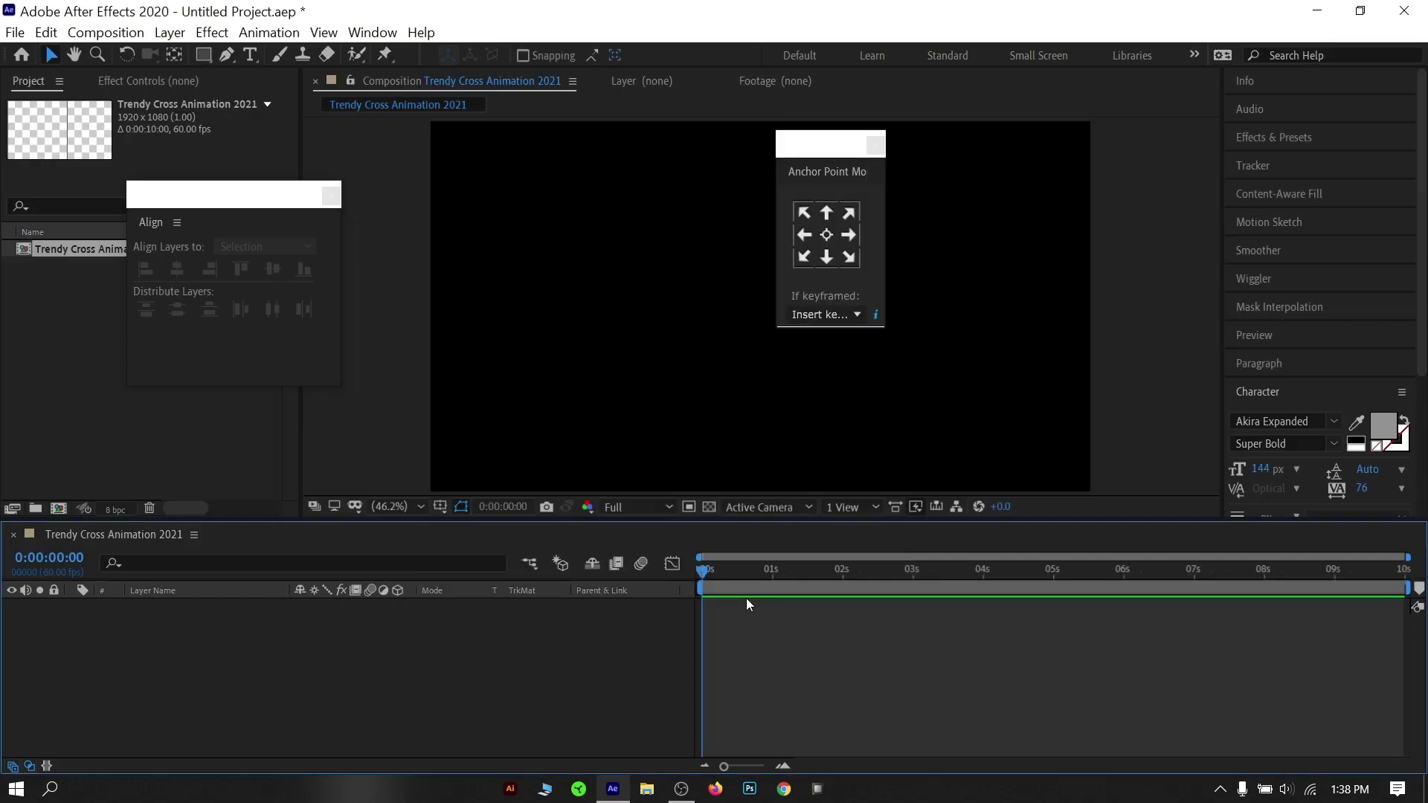
left_click_drag(836, 149, 1197, 133)
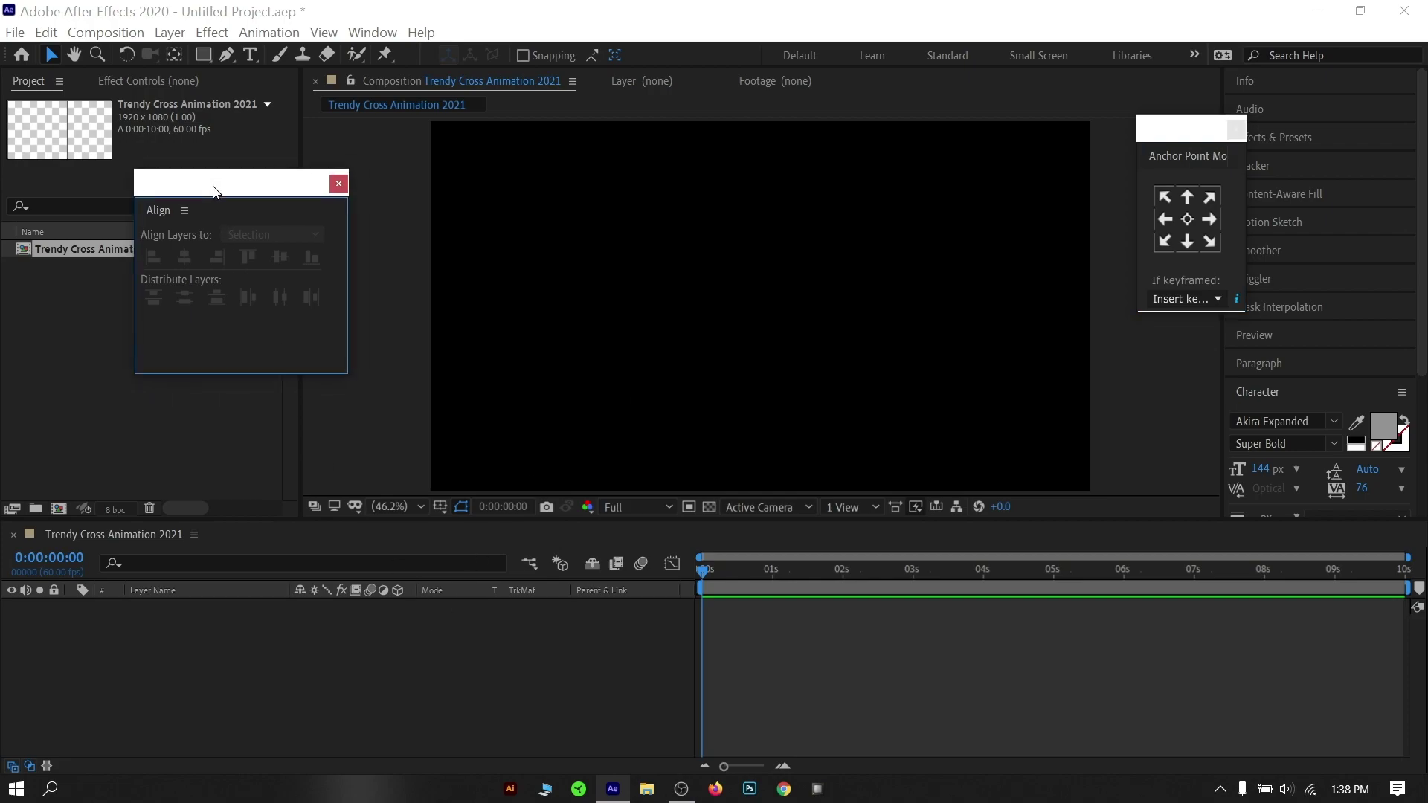
left_click_drag(213, 191, 226, 178)
Step: Import Cross.png and add it as a layer to the Trendy Cross Animation 2021 composition
double_click(54, 300)
double_click(311, 206)
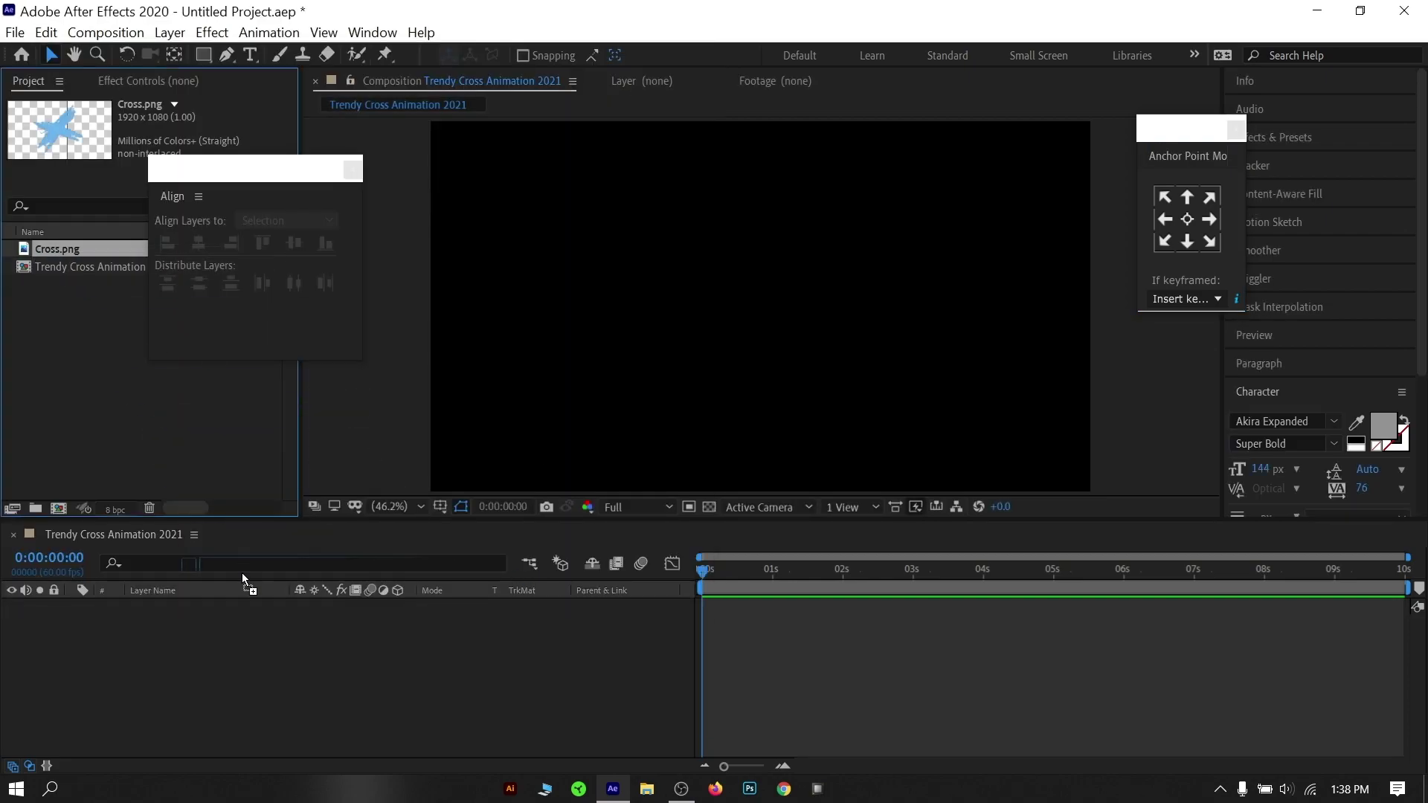
left_click_drag(242, 573, 238, 643)
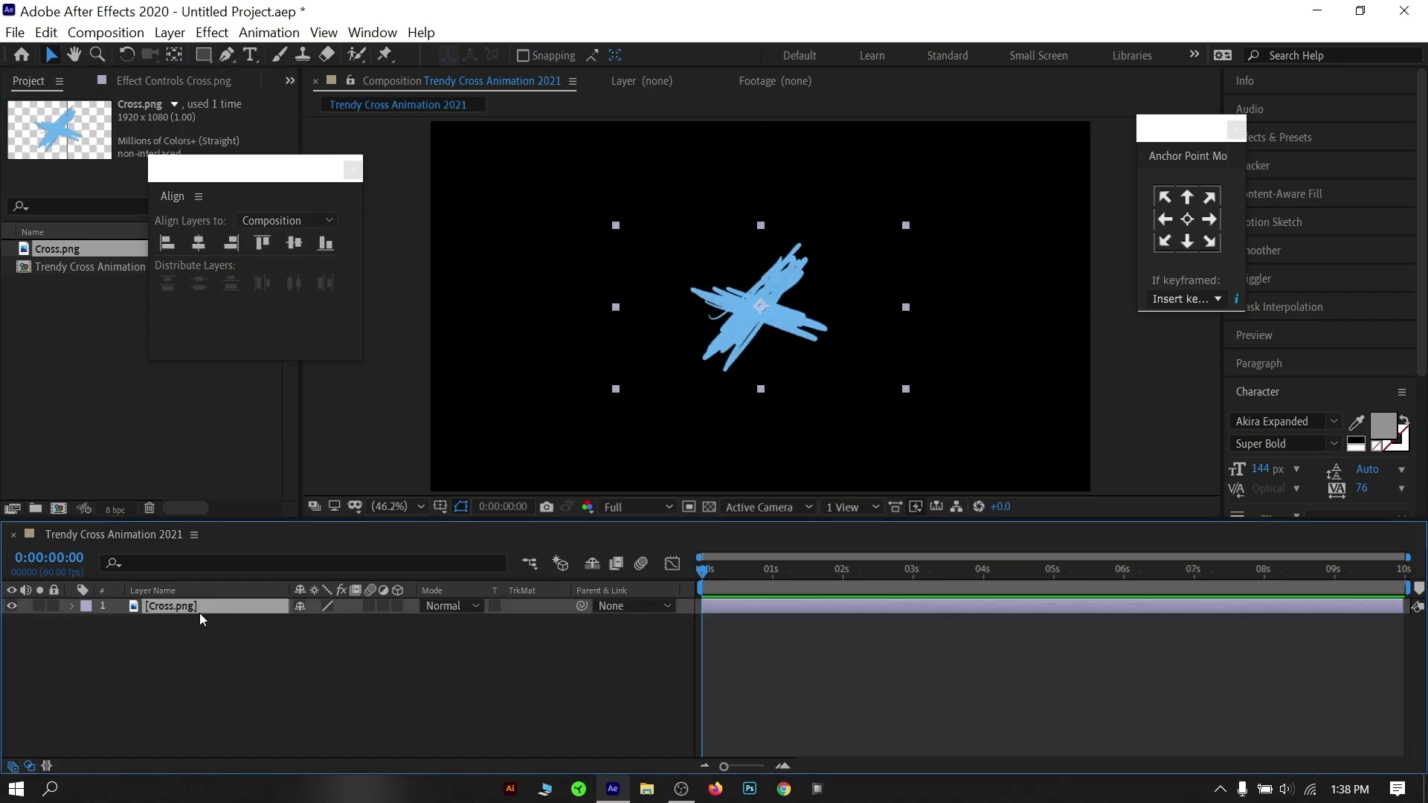
Step: Set a 44% Scale keyframe on the cross layer and place it at 0:00:01:04
key("s")
left_click(119, 623)
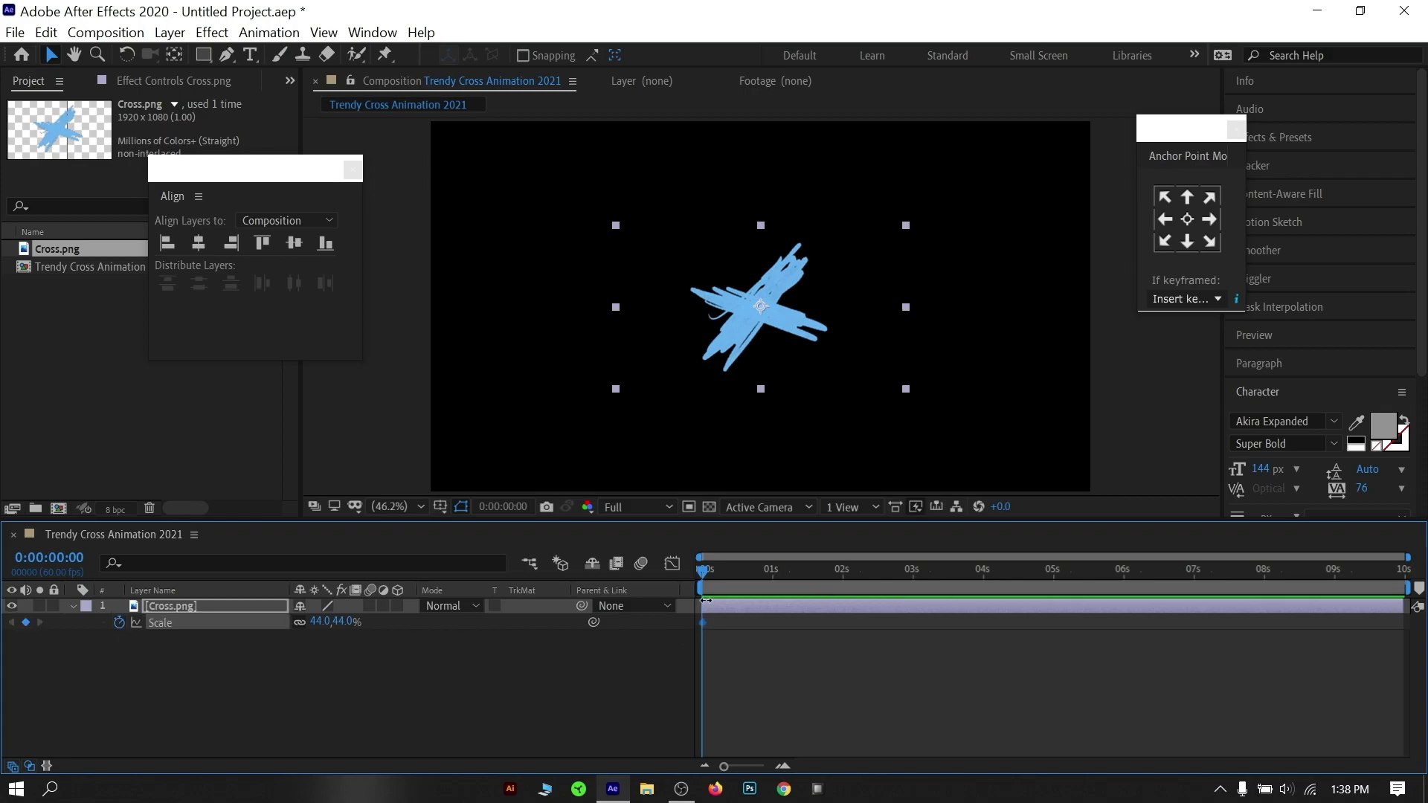
left_click_drag(703, 622, 836, 622)
left_click_drag(704, 571, 716, 570)
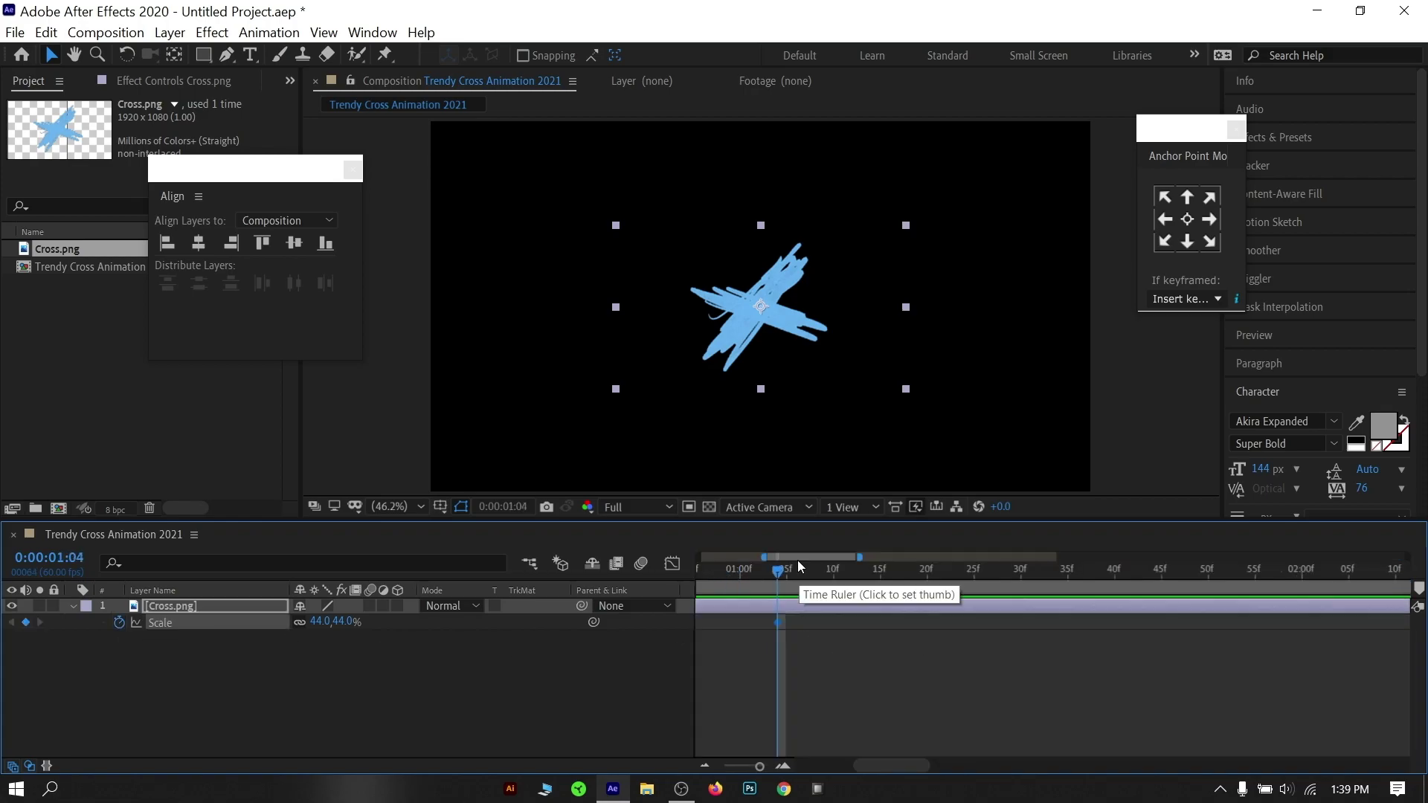
Step: Add an 86% Scale keyframe at 0:00:01:09 on the cross layer and preview the growth
left_click_drag(780, 572, 828, 580)
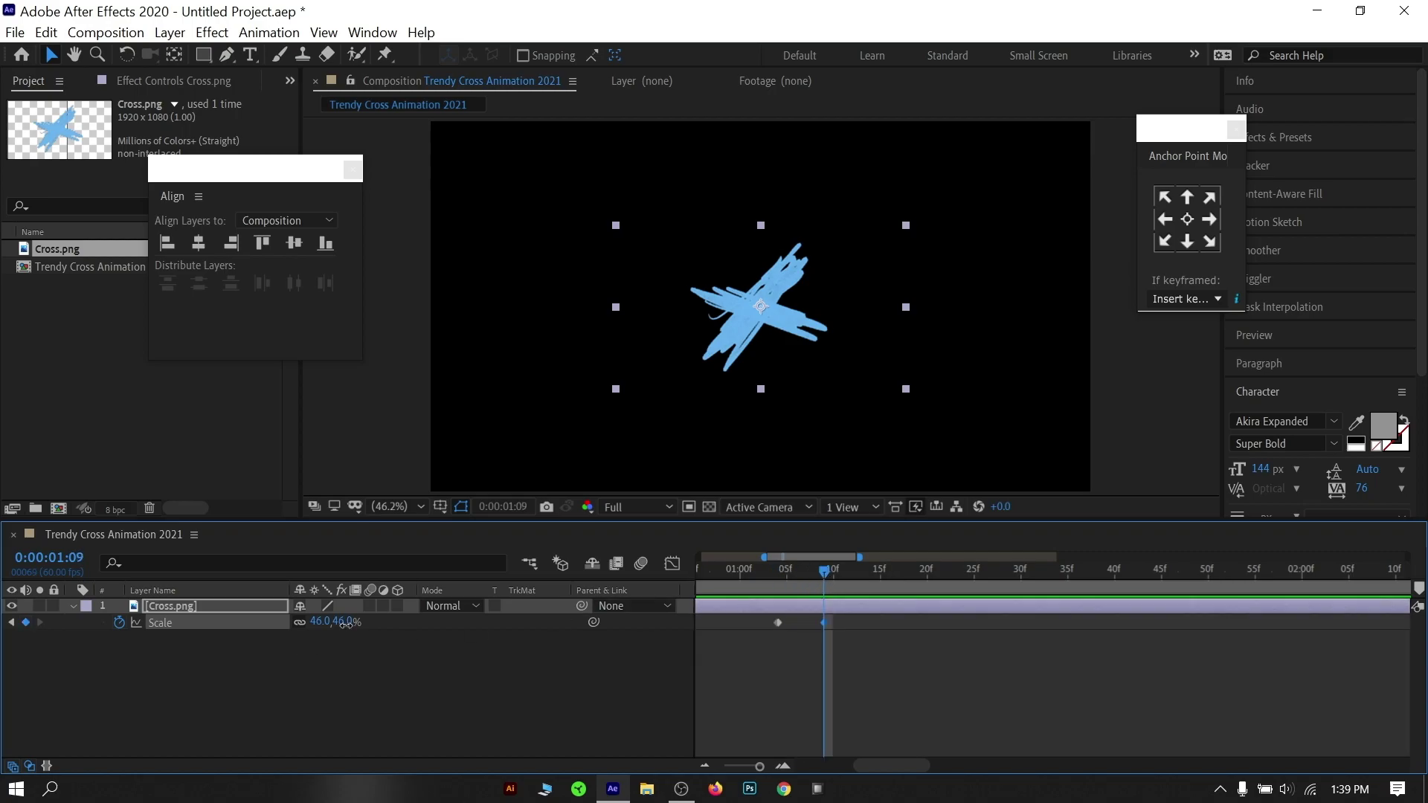
left_click_drag(346, 624, 386, 629)
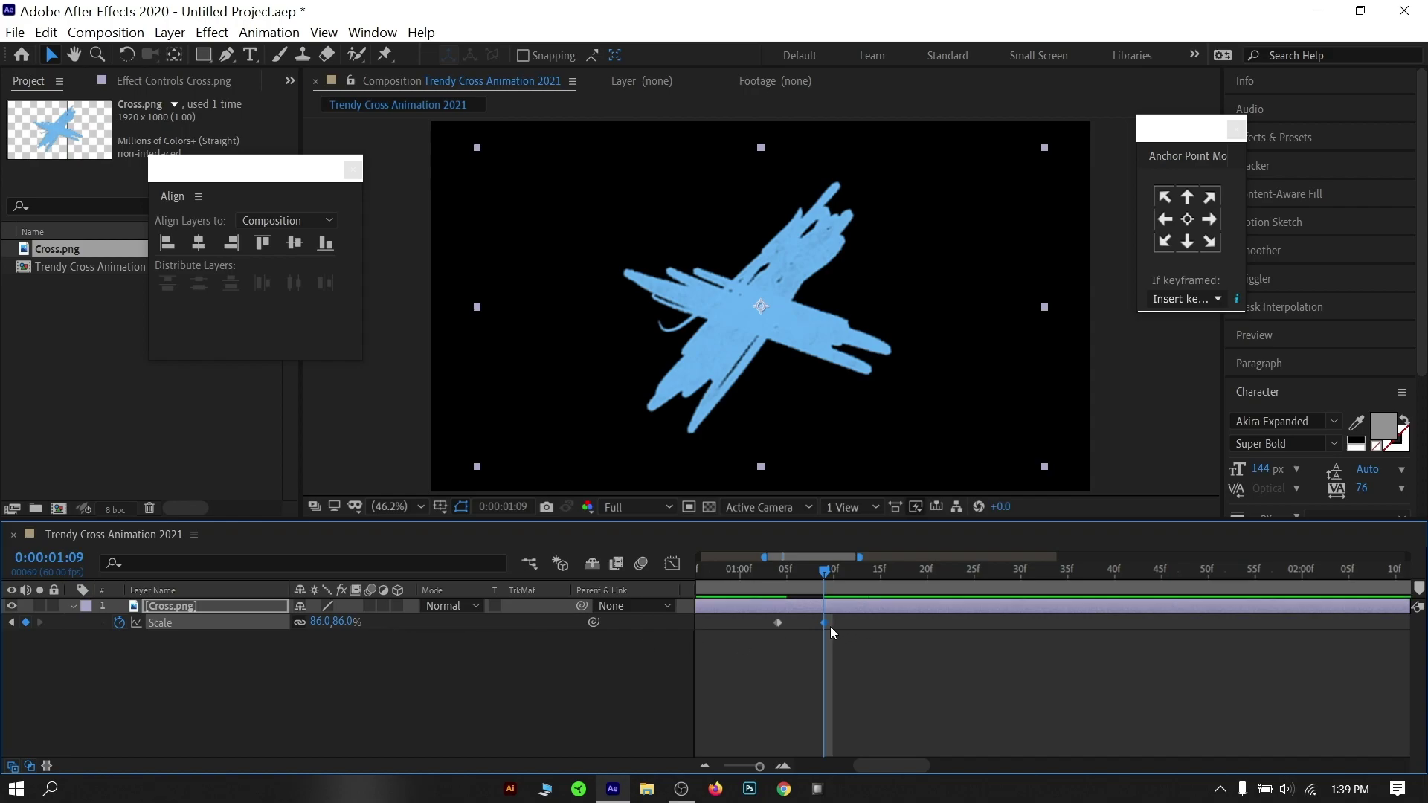
left_click(861, 622)
left_click_drag(810, 574, 758, 573)
key("space")
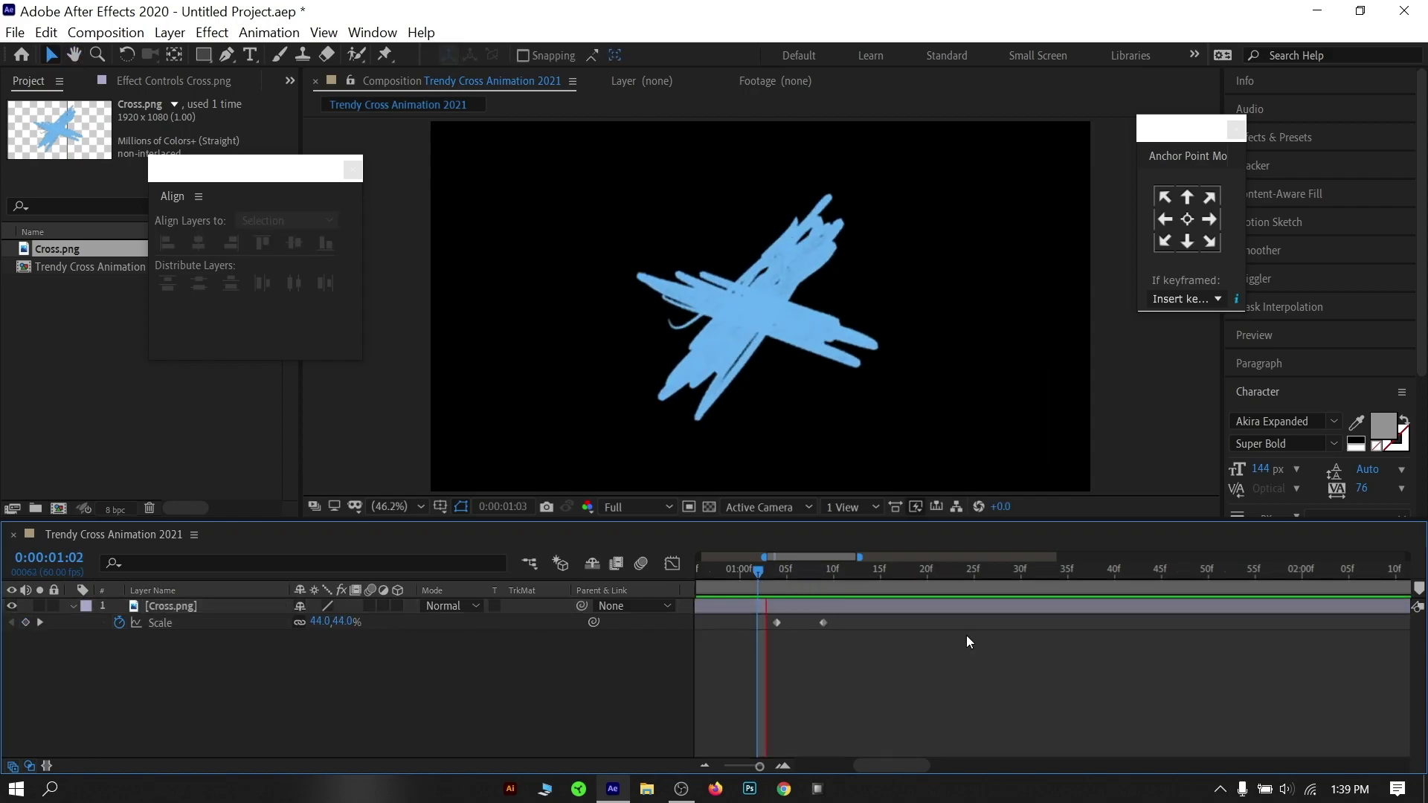
key("space")
Step: Move the cross layer's second Scale keyframe to about 0:00:01:16 and preview the slower scaling
left_click(704, 763)
left_click(704, 764)
left_click(703, 764)
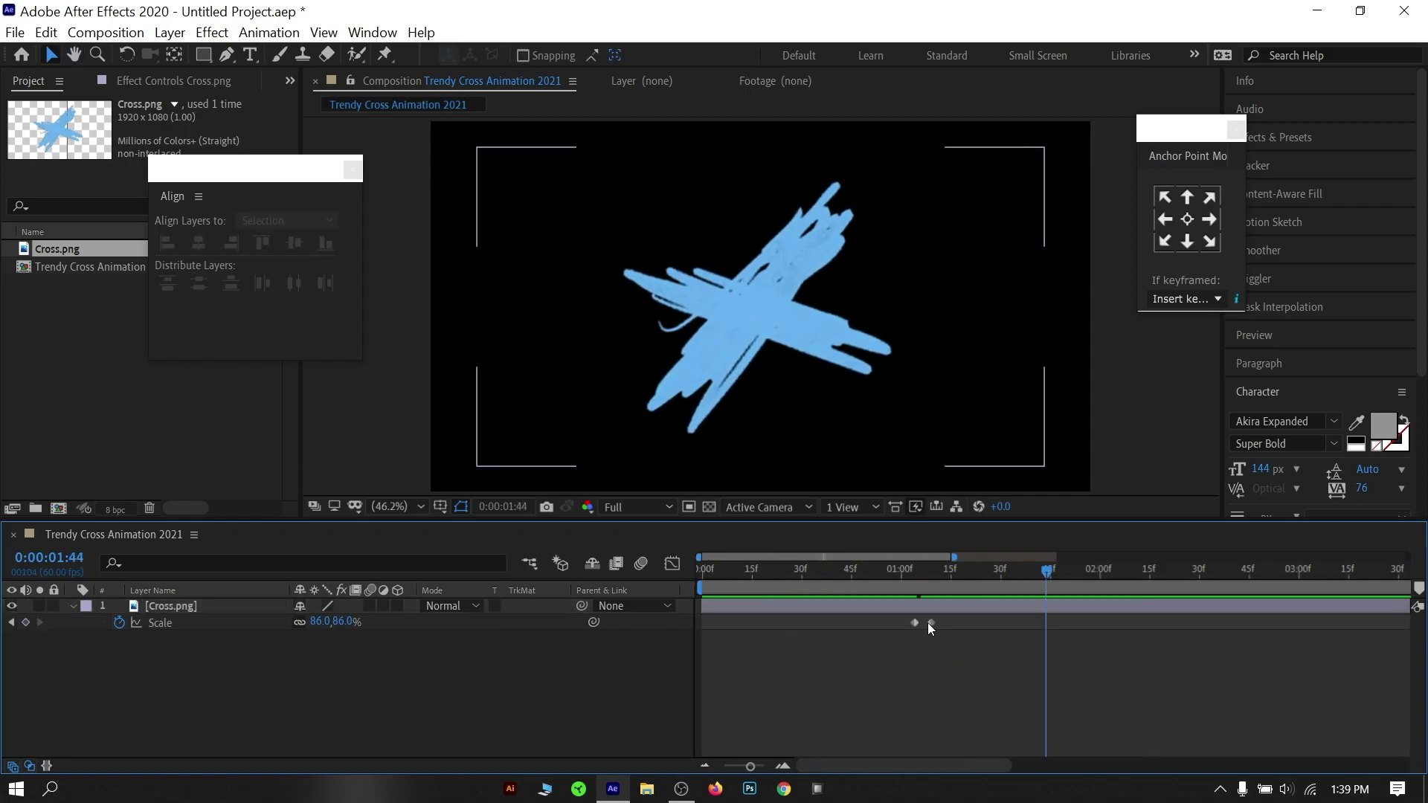
left_click_drag(929, 622, 956, 622)
left_click(888, 574)
key("space")
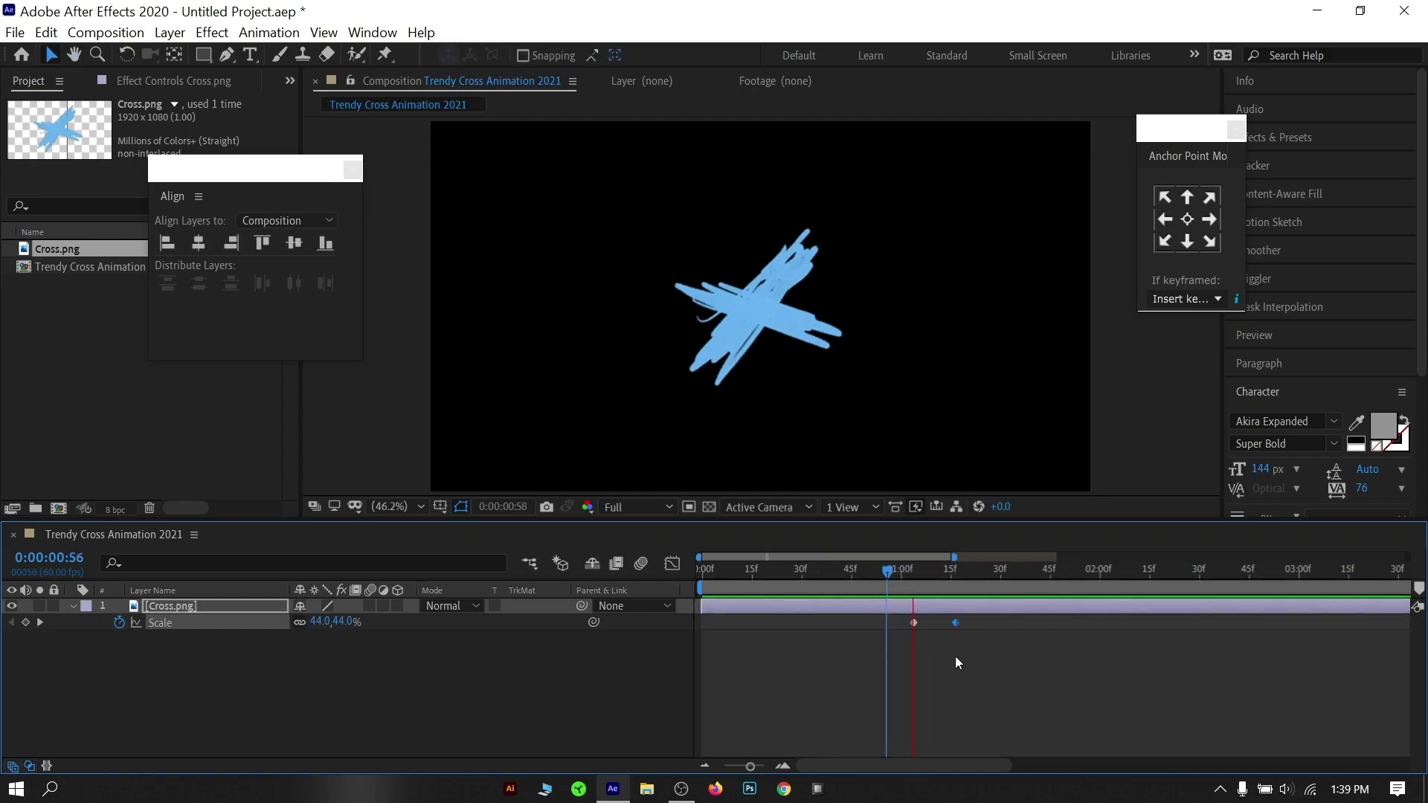
key("space")
left_click(878, 572)
key("space")
key("space")
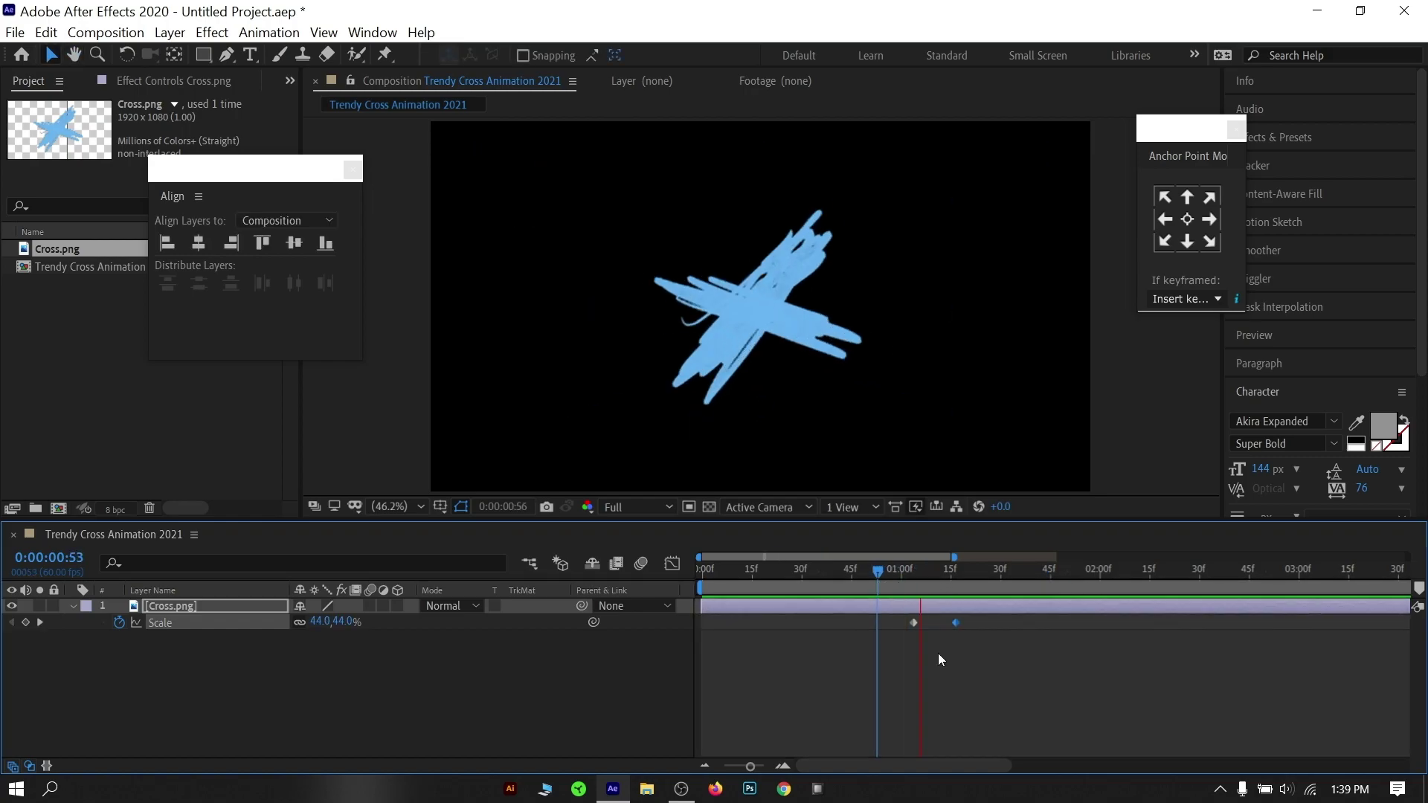
left_click(887, 577)
key("space")
Step: Convert both Scale keyframes of the cross layer to hold keyframes and preview the stepped scaling
left_click_drag(971, 616, 877, 636)
right_click(914, 622)
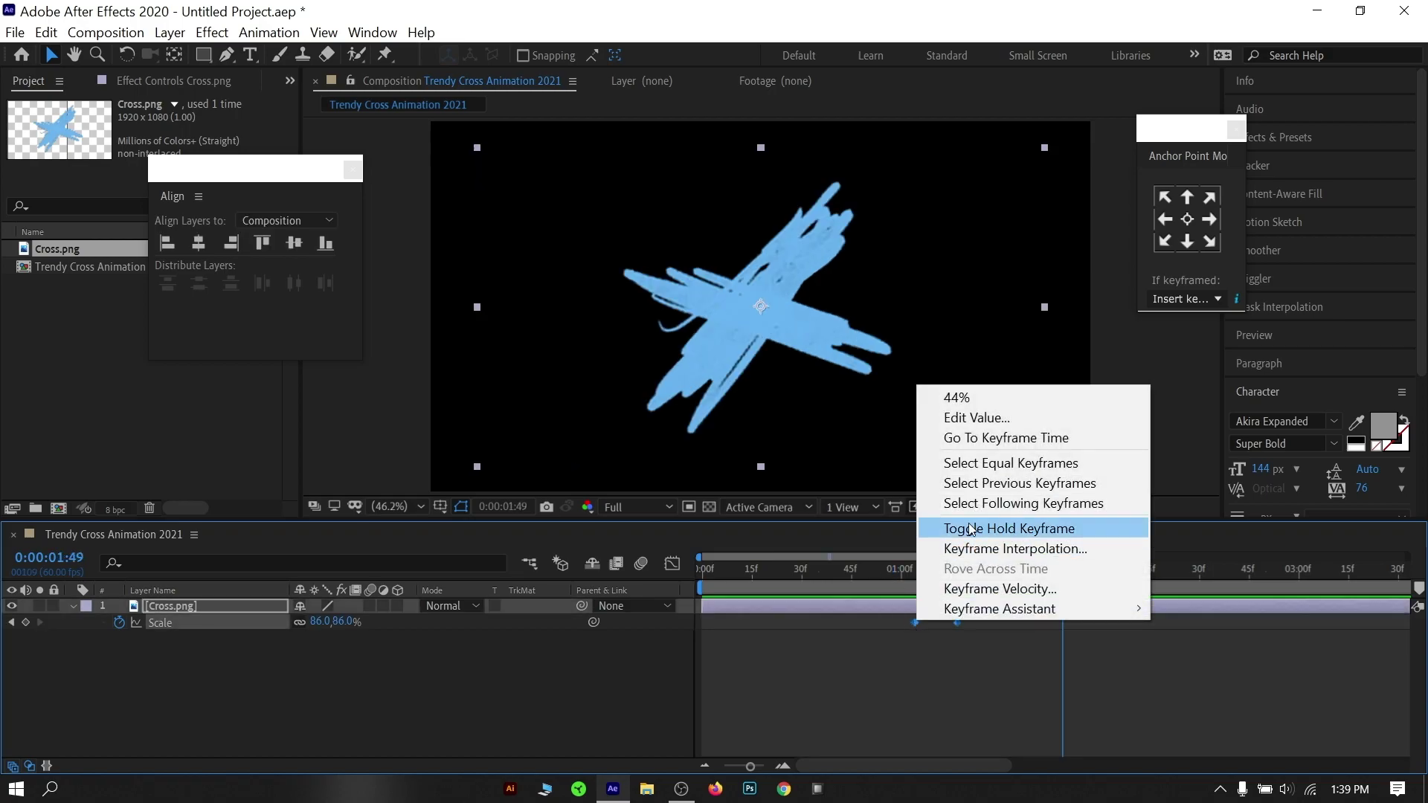
left_click(1055, 529)
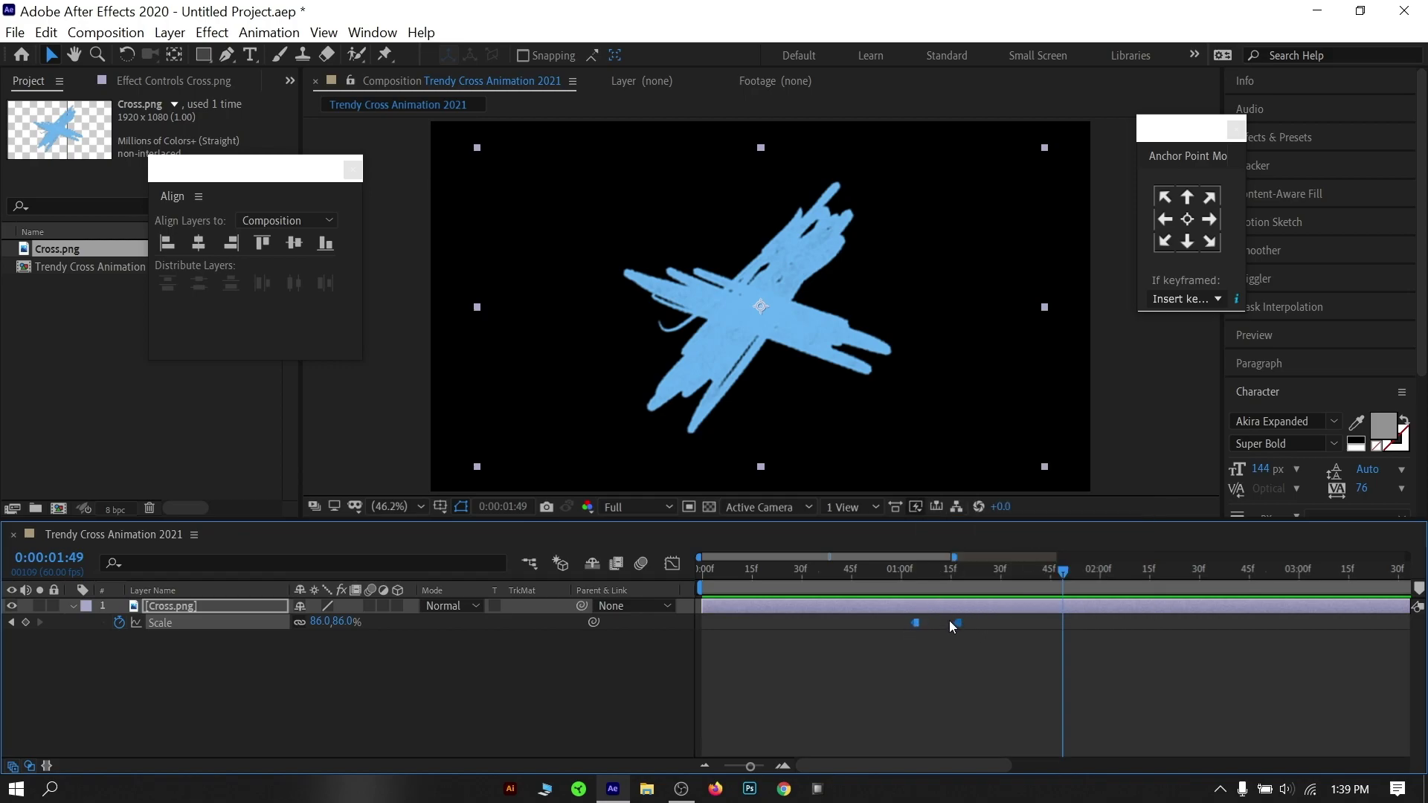
left_click(944, 623)
left_click(880, 570)
key("space")
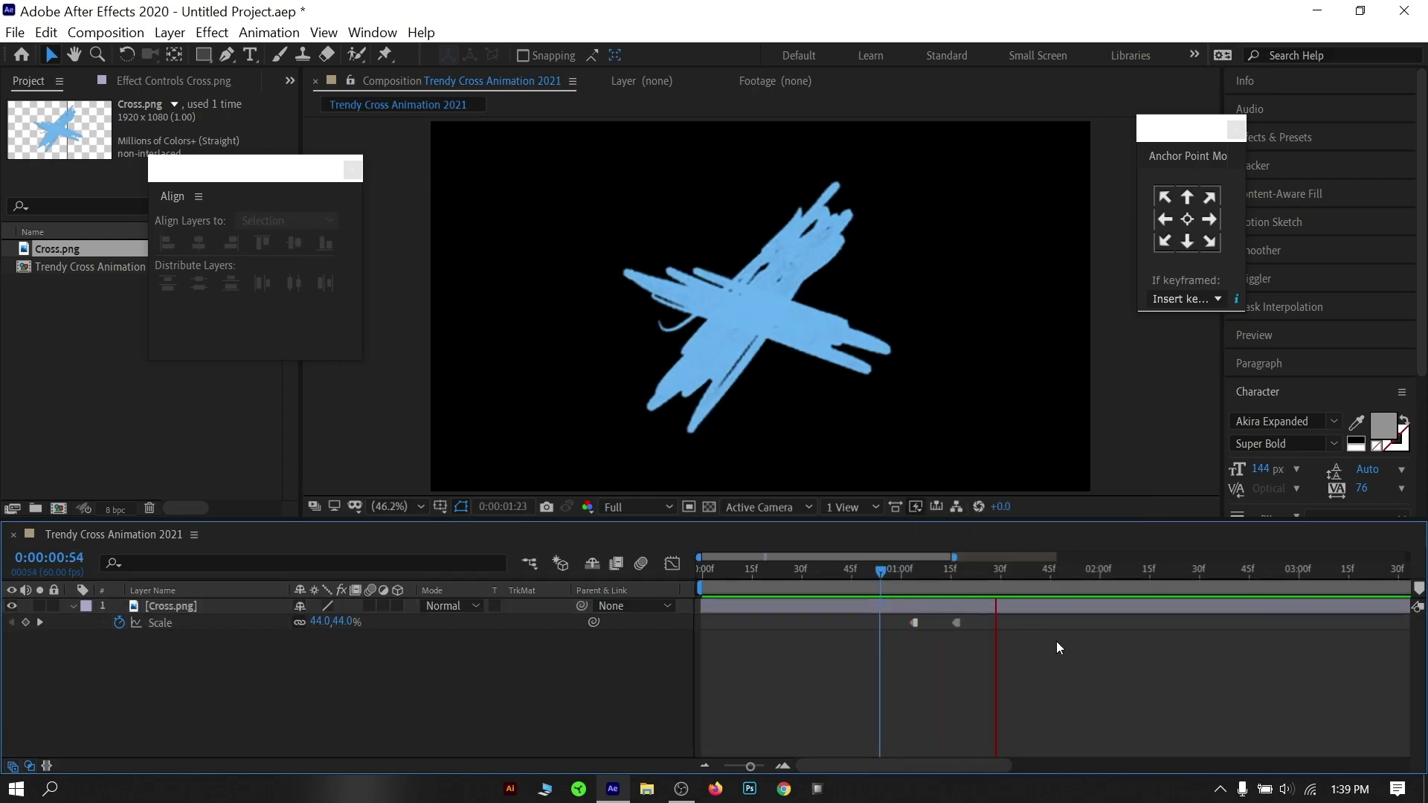
key("space")
left_click_drag(902, 574, 855, 573)
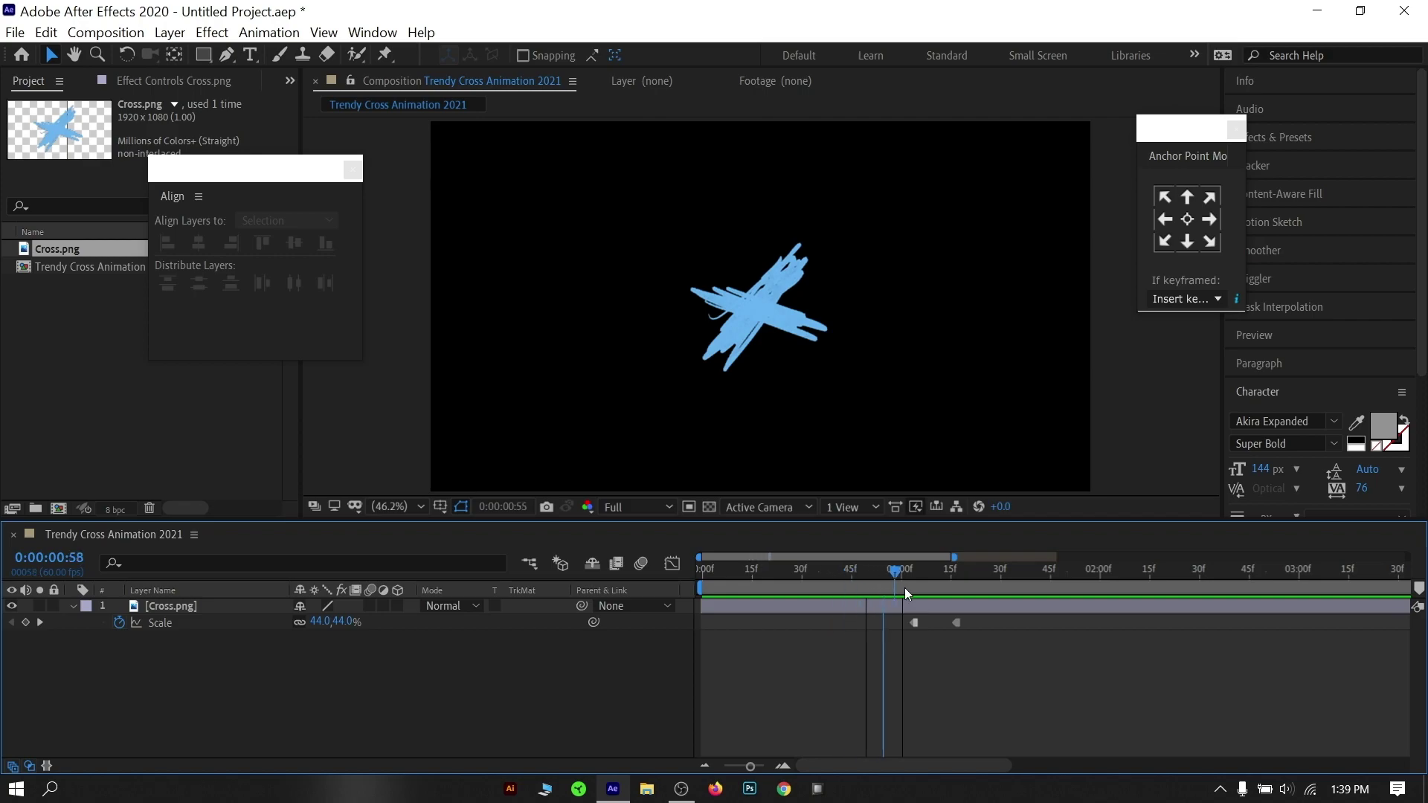
left_click_drag(958, 592, 895, 581)
key("space")
Step: Preview the stepped scaling and move the second hold keyframe earlier, to about 0:00:01:10
key("space")
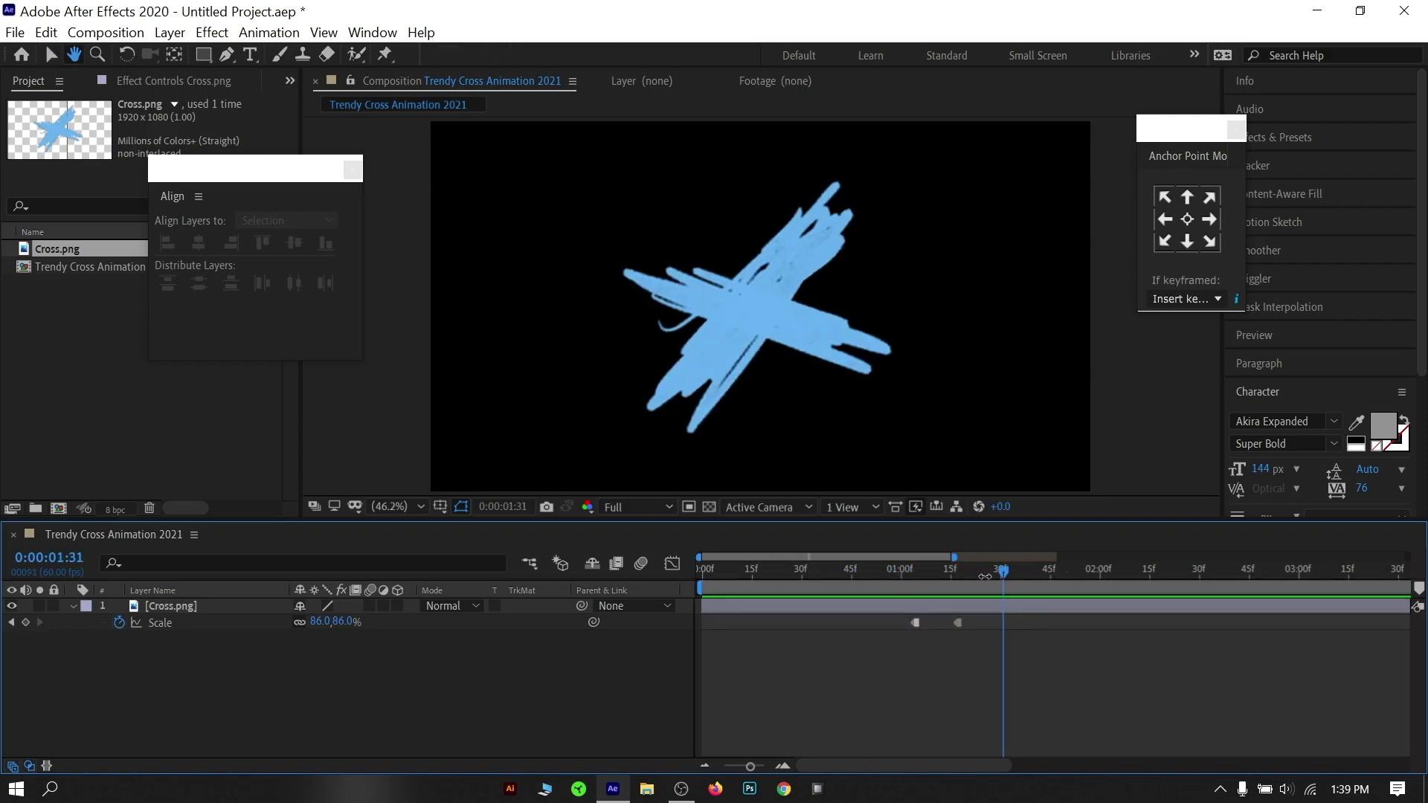
left_click_drag(959, 623, 952, 587)
key("space")
key("space")
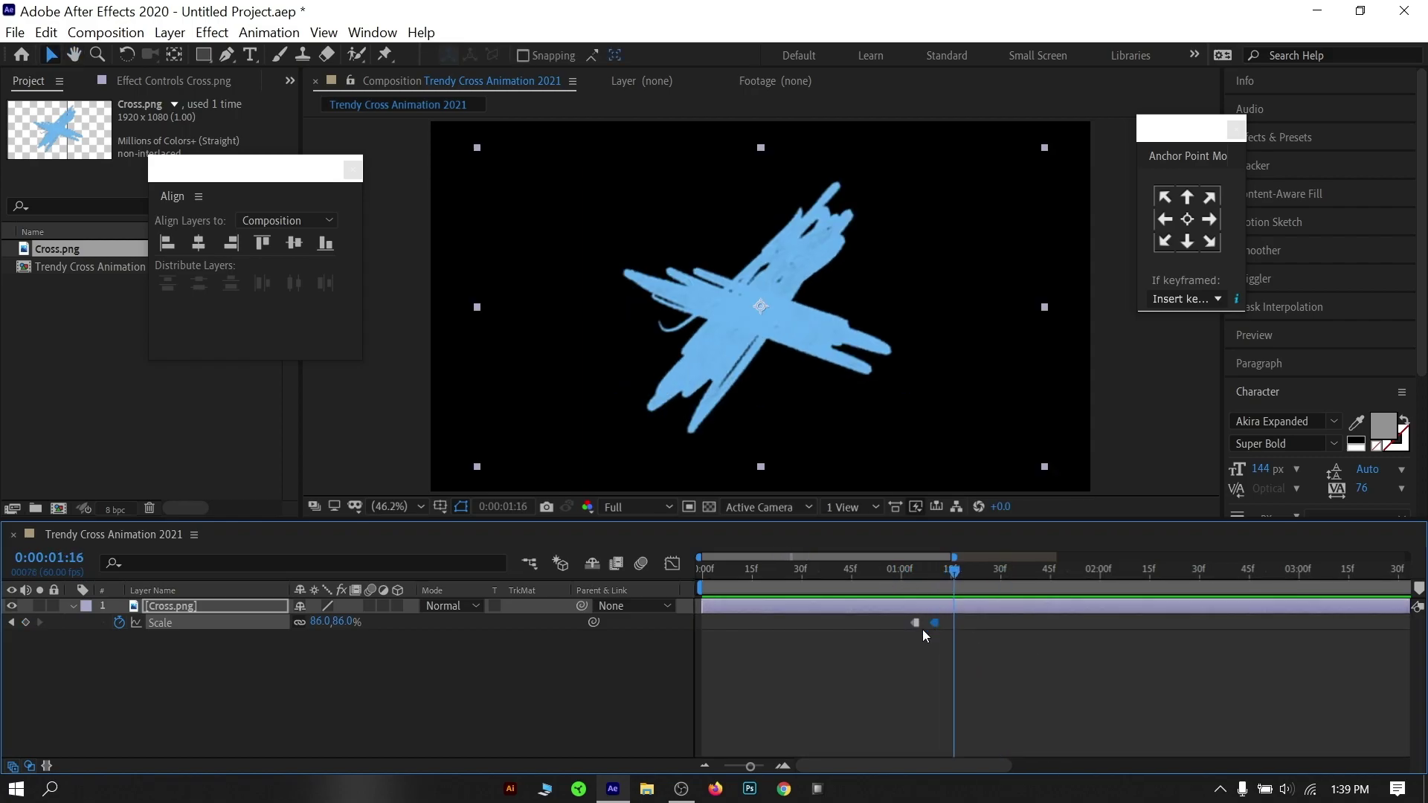
left_click(917, 622)
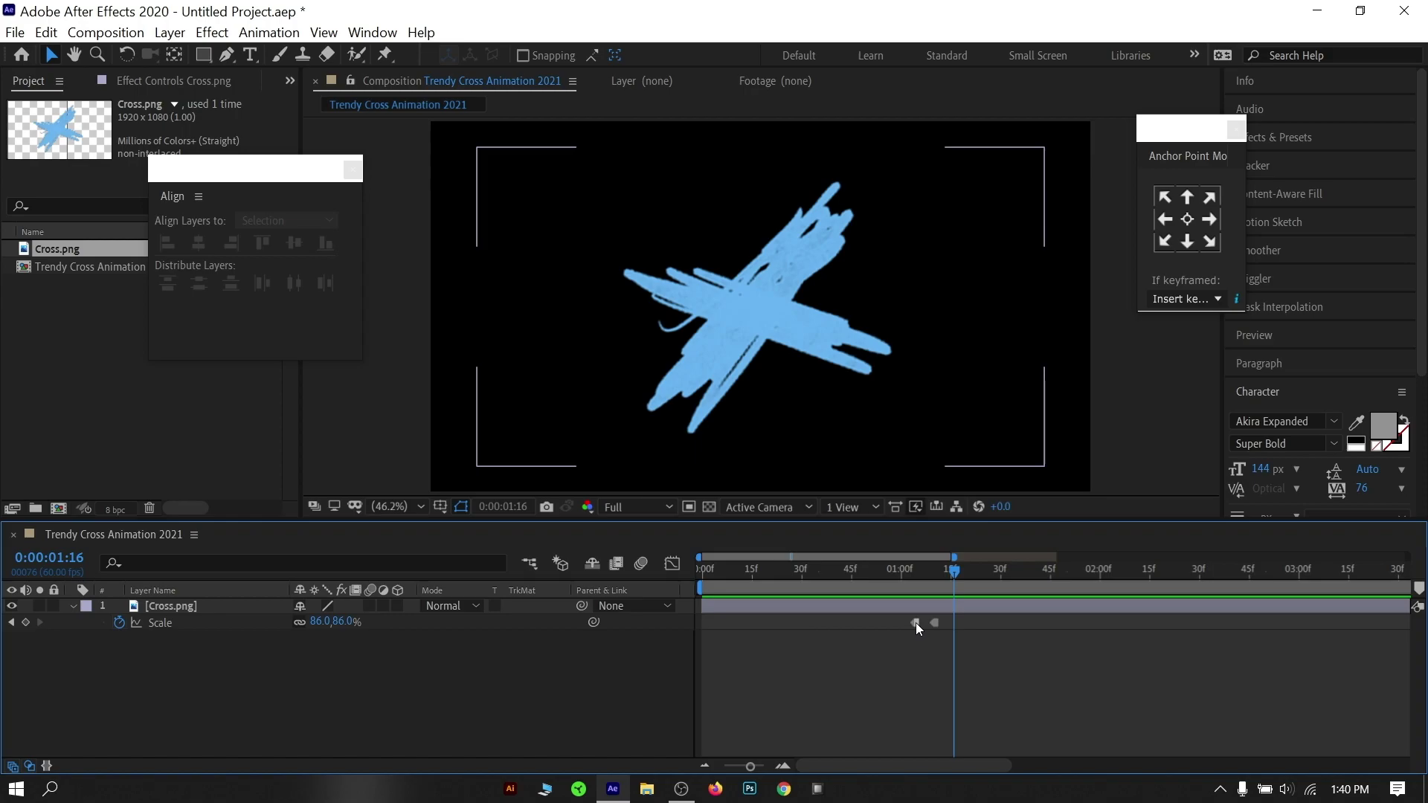
Step: Add a 102% Scale keyframe at 0:00:01:15 on the cross layer and preview the size jumps
left_click_drag(948, 574, 949, 578)
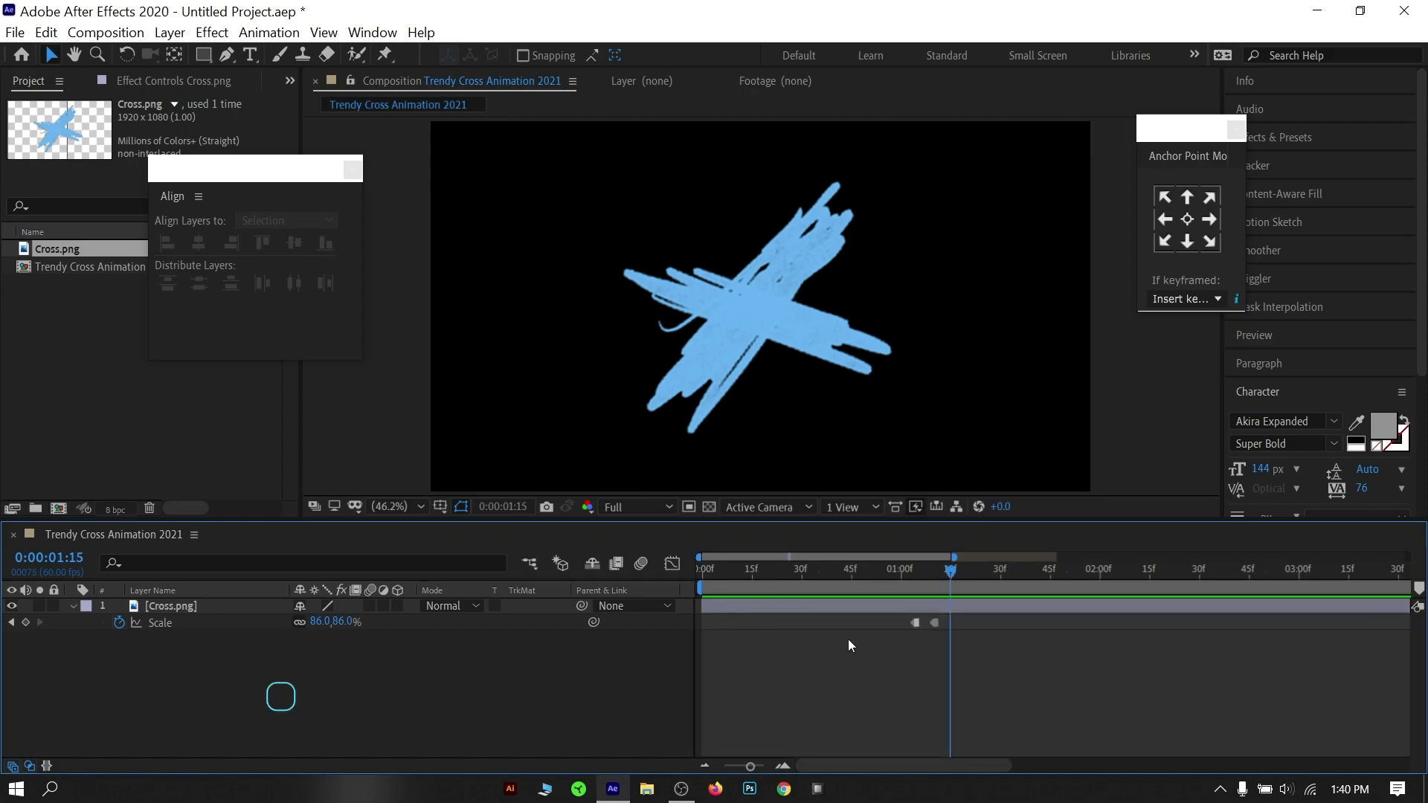
left_click_drag(317, 621, 328, 621)
left_click_drag(950, 570, 894, 584)
key("space")
key("space")
key("space")
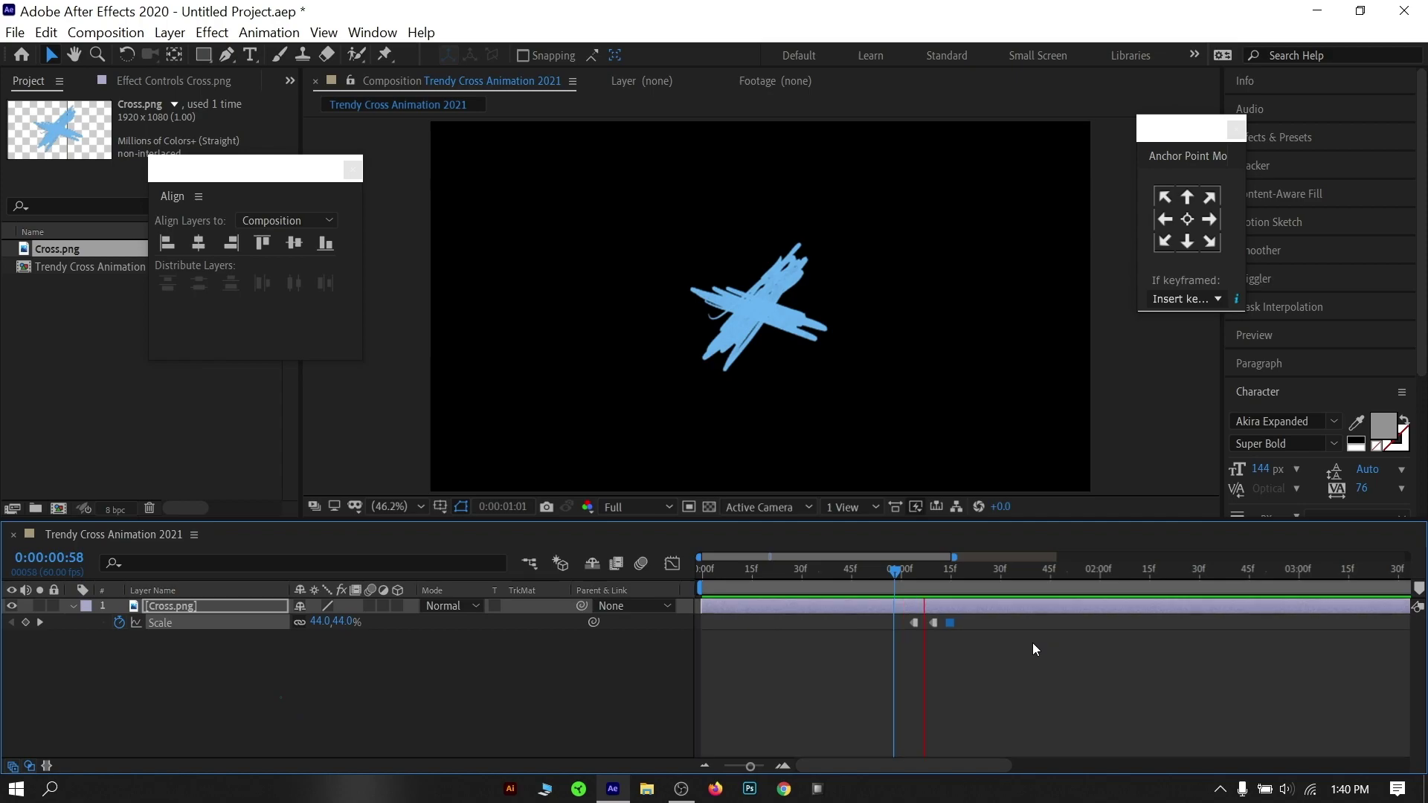
key("space")
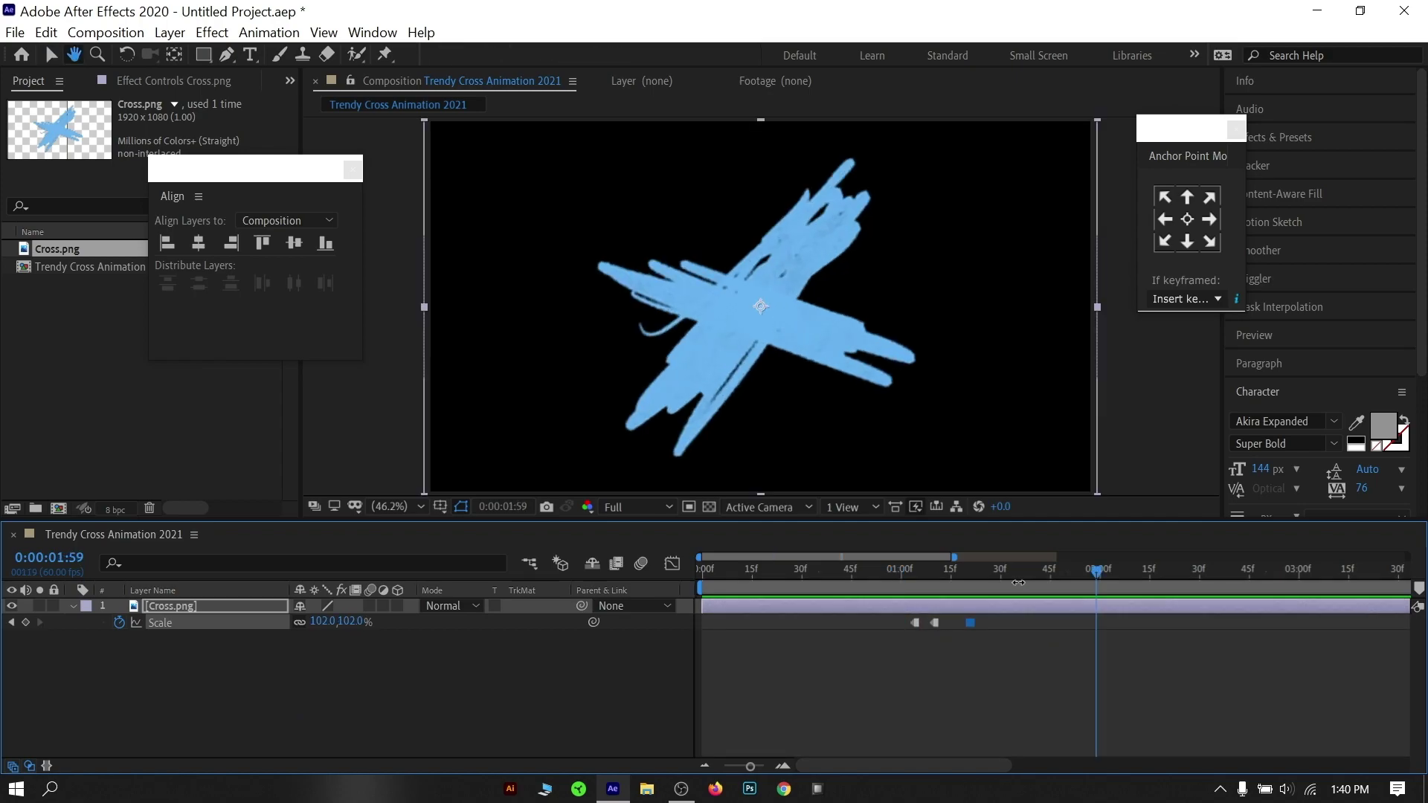
Step: Copy the first 44% Scale keyframe to 0:00:01:30 and preview the cross shrinking back
left_click_drag(1018, 583, 998, 591)
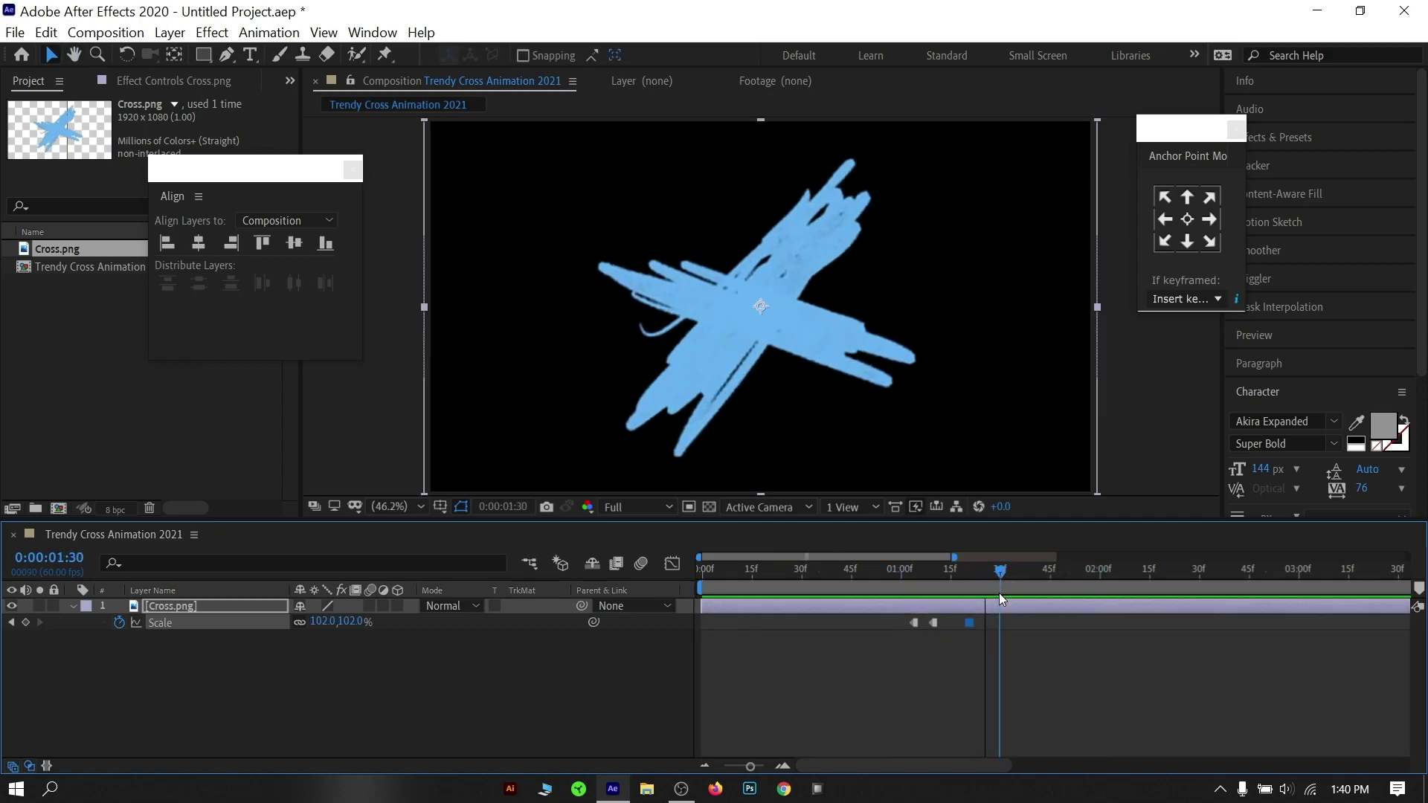
left_click(902, 618)
left_click(915, 623)
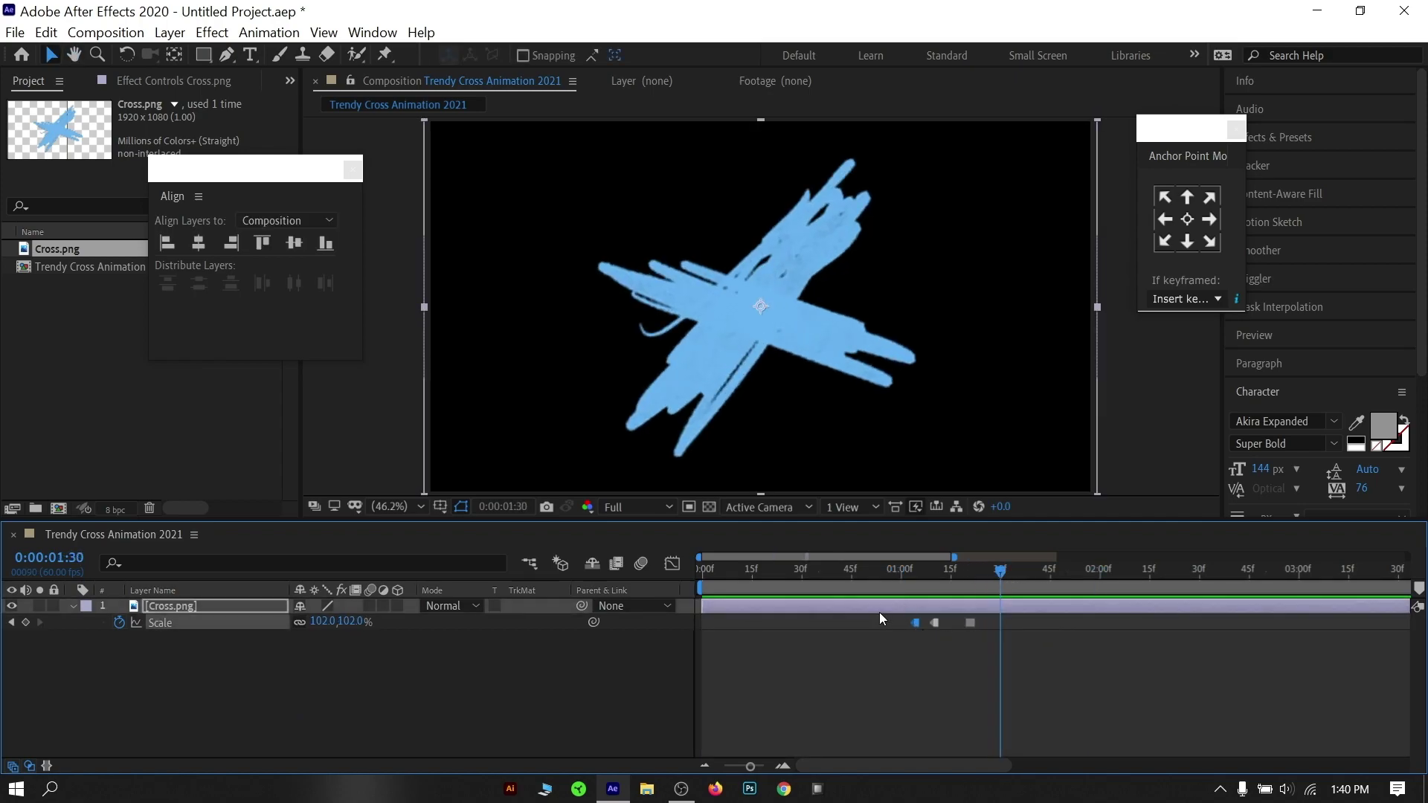
key("ctrl+c")
key("ctrl+v")
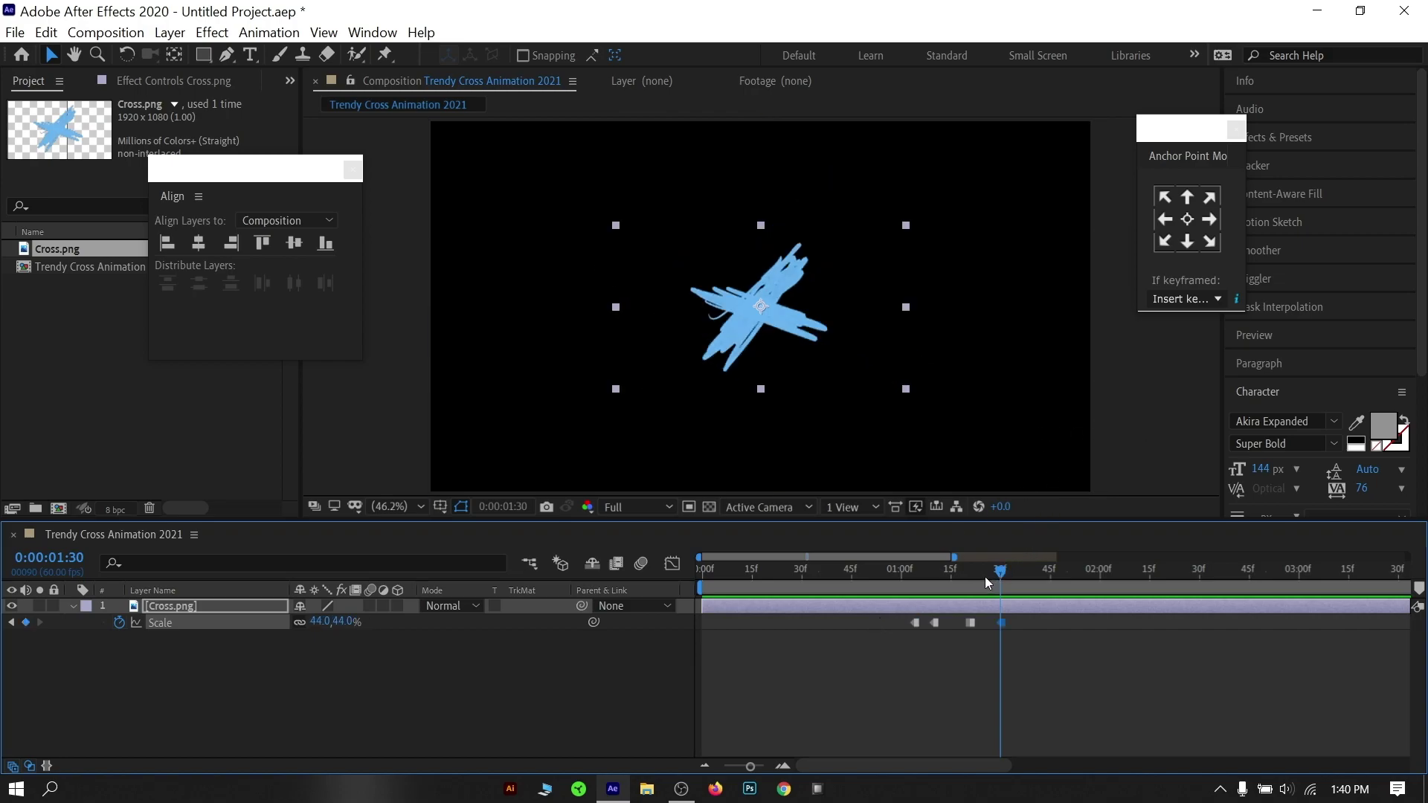
left_click(882, 583)
key("space")
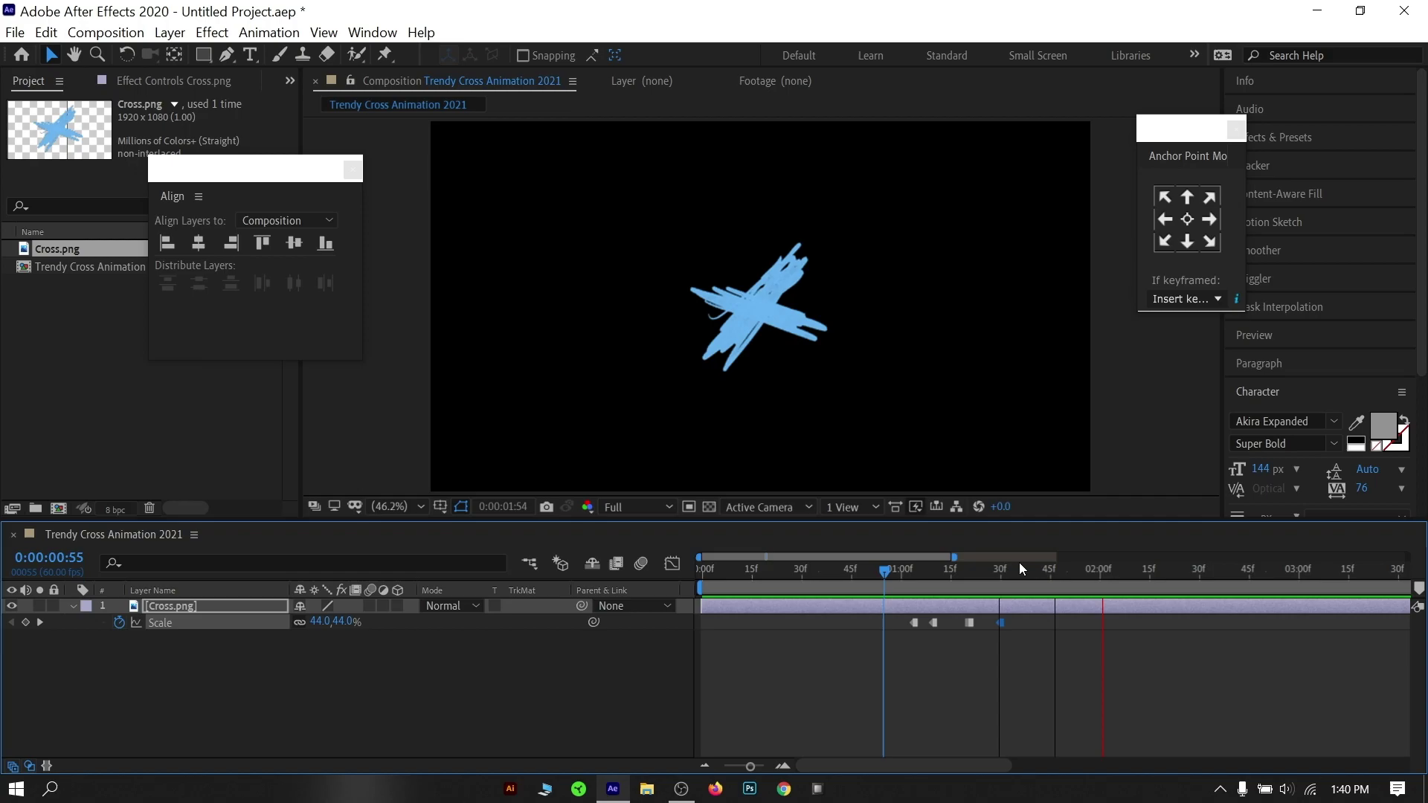
left_click(1118, 604)
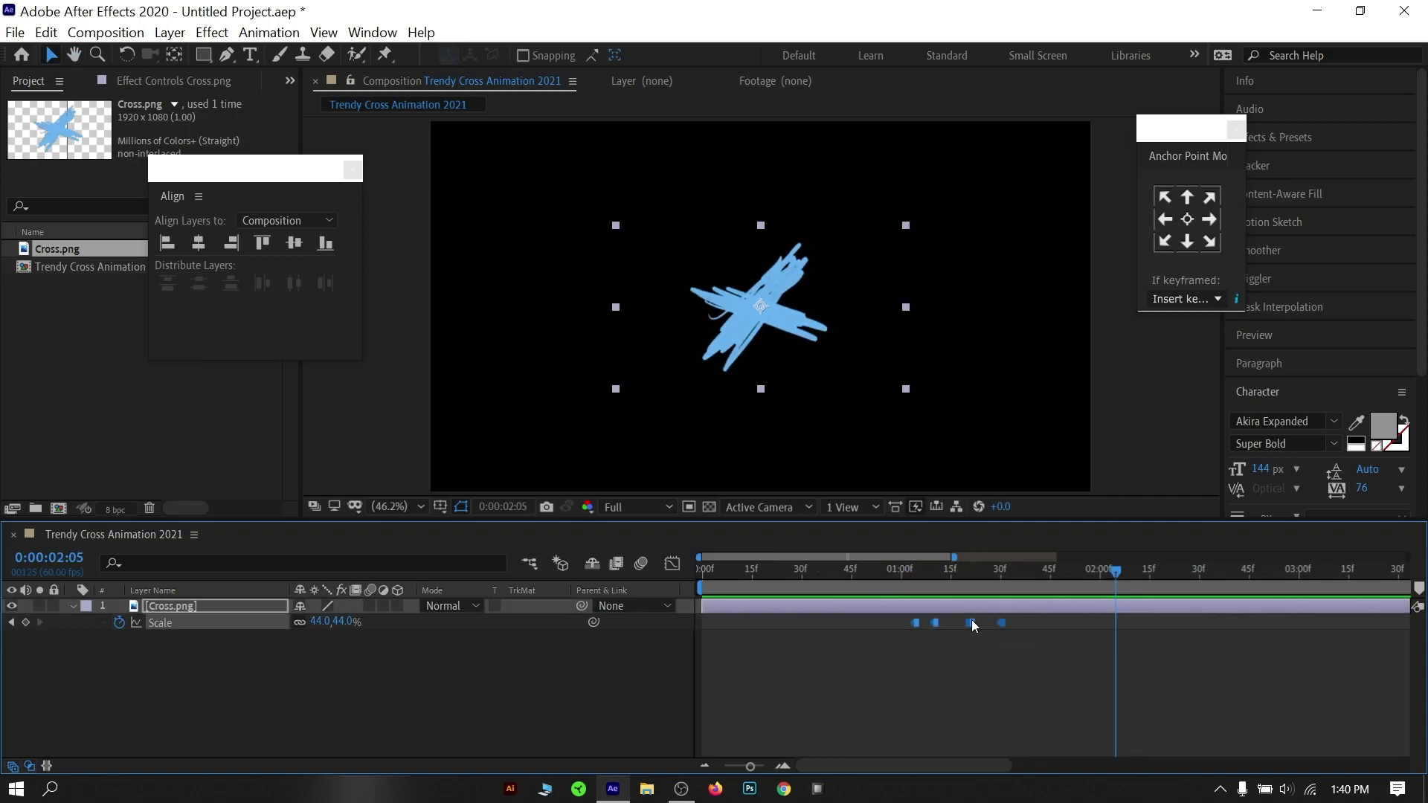
Step: Shift all the cross layer's Scale keyframes earlier so the first sits at 0:00:00:44, and preview from the start
left_click_drag(971, 623, 905, 622)
left_click_drag(851, 570, 699, 571)
key("space")
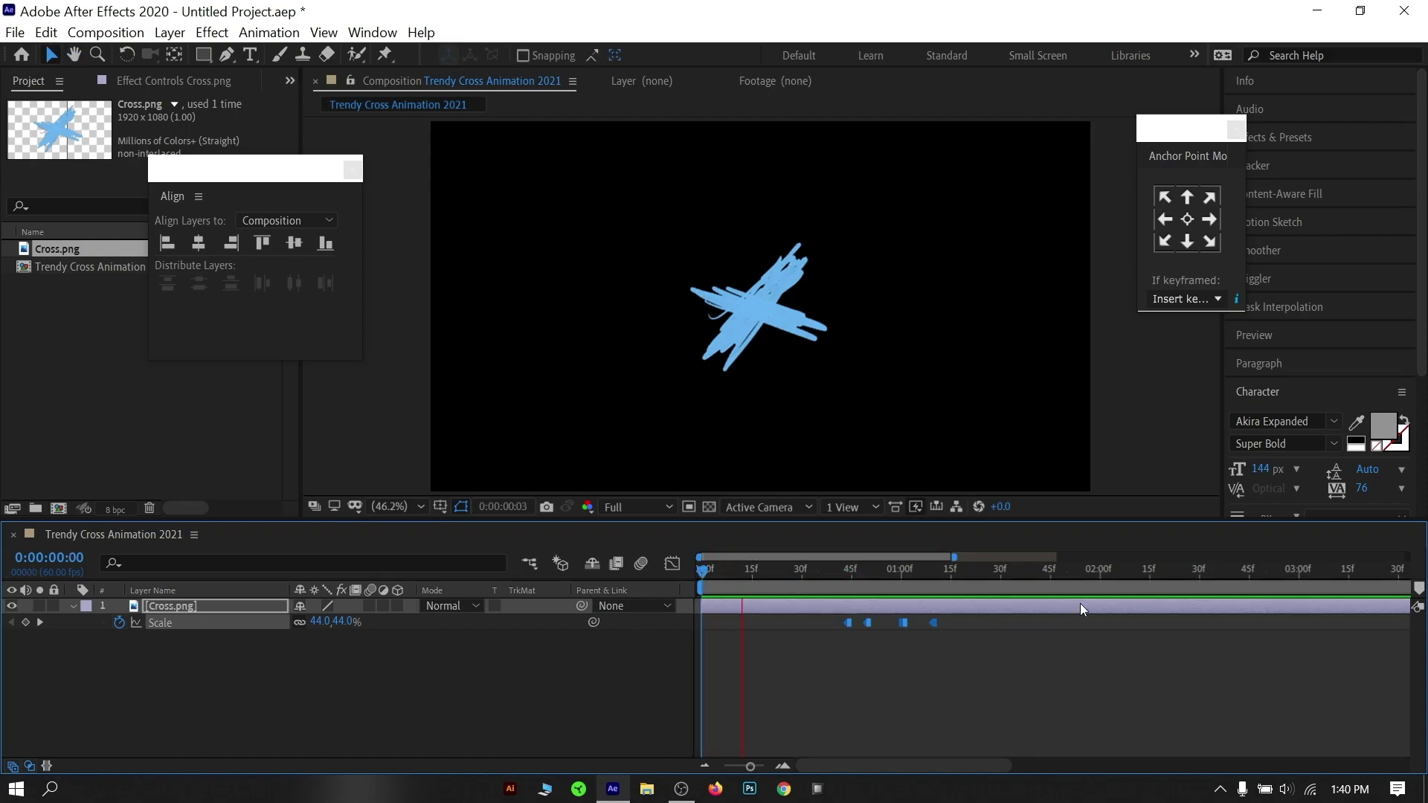
key("space")
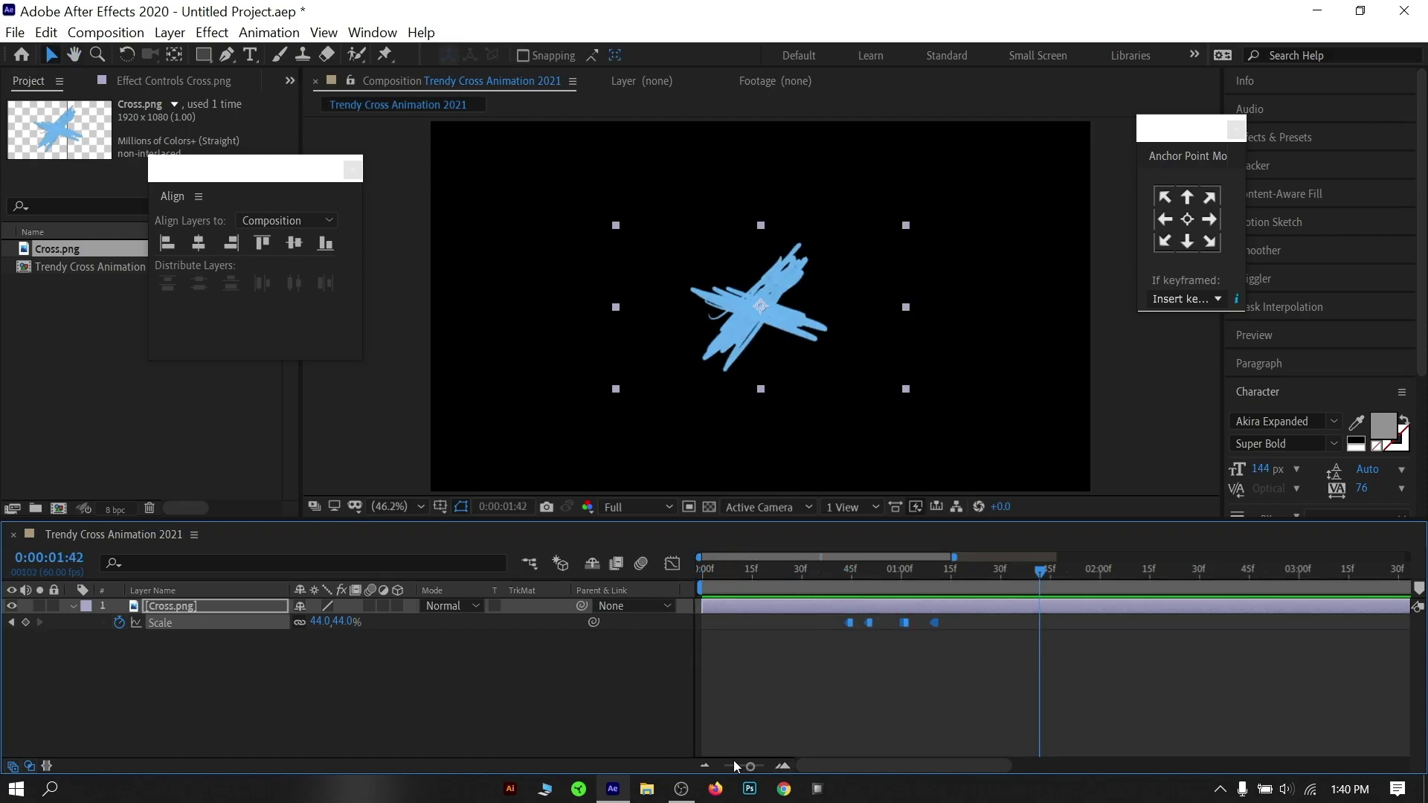
Step: Play the complete cross scale animation from the beginning of the composition
left_click_drag(735, 766, 728, 766)
left_click_drag(836, 573, 696, 601)
left_click(282, 662)
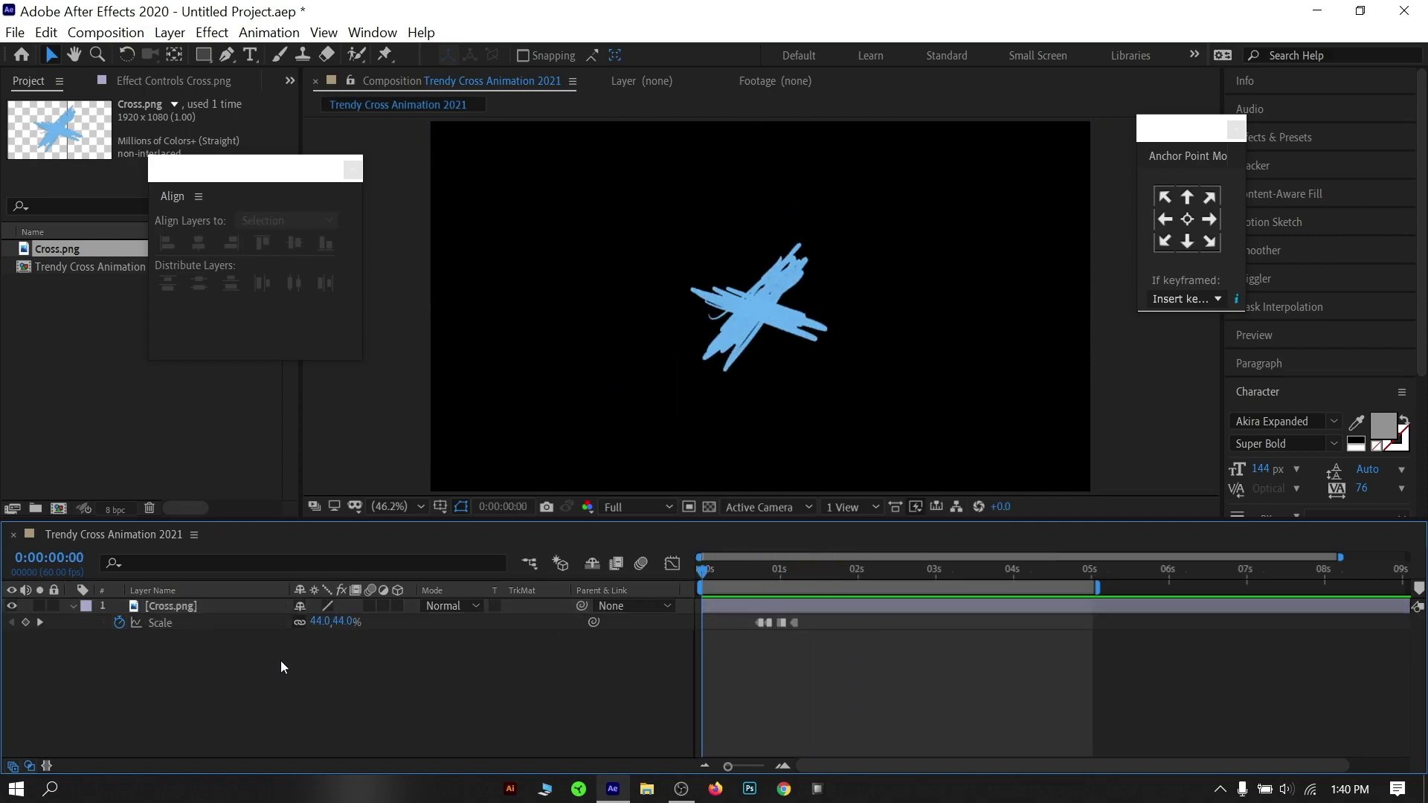
key("space")
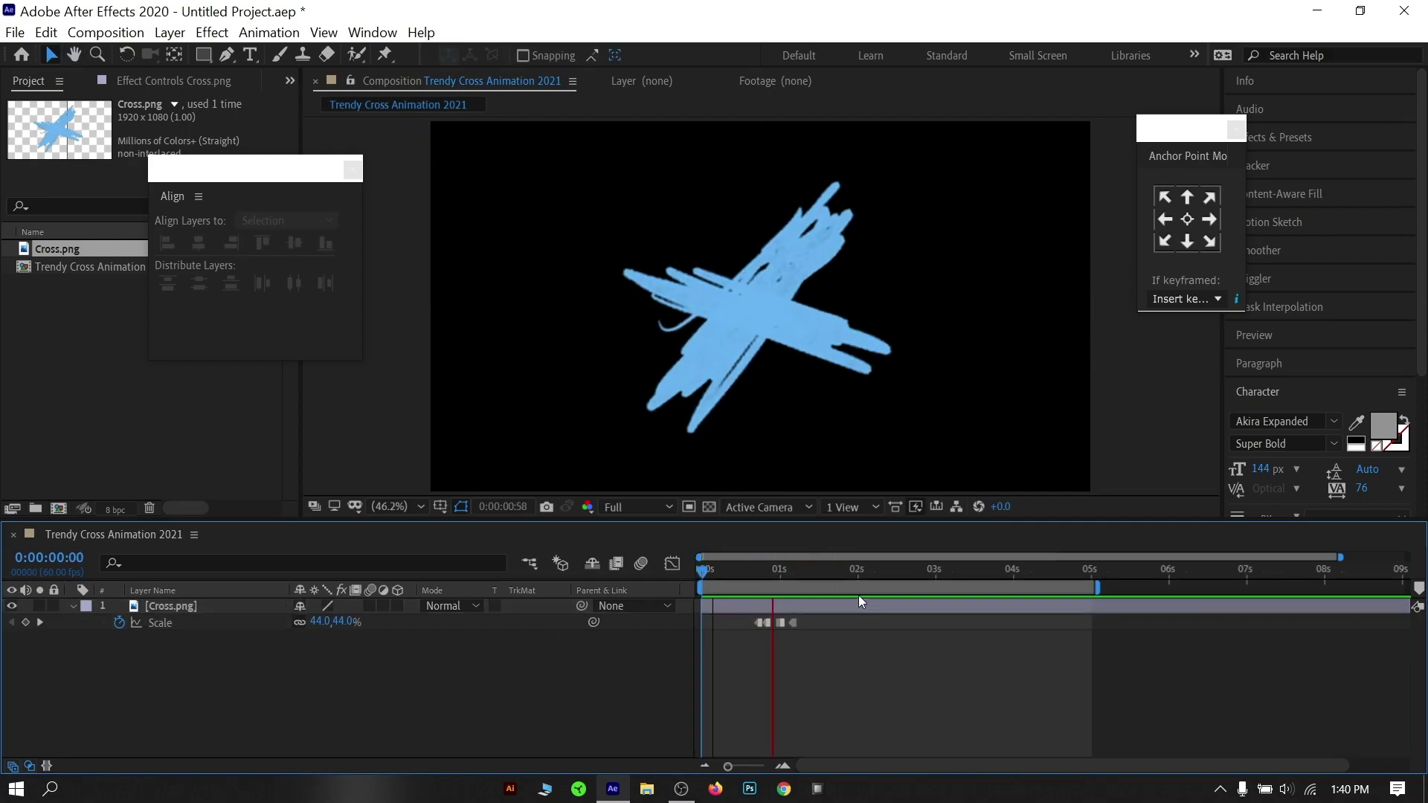
key("space")
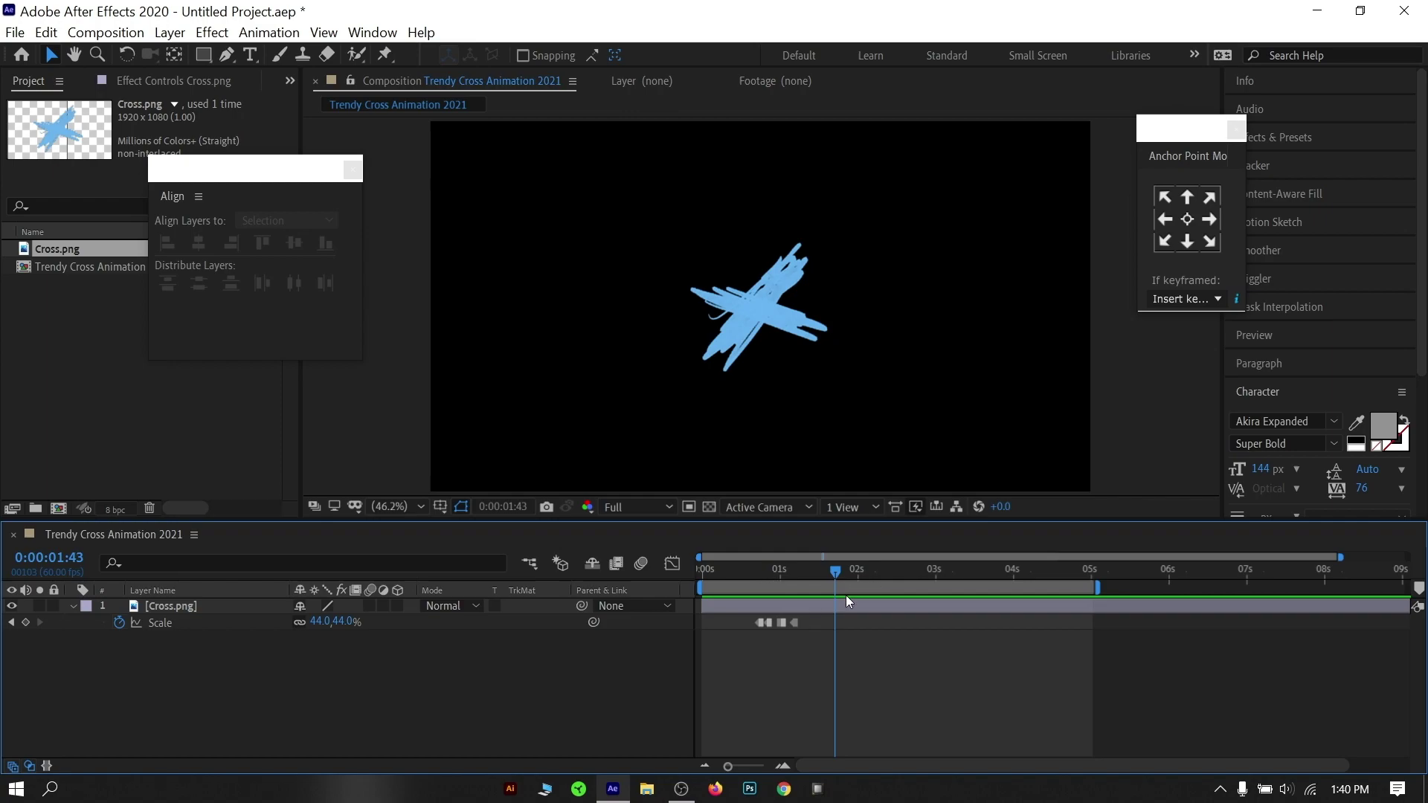
mouse_move(847, 596)
left_mouse_down()
mouse_move(763, 576)
mouse_move(774, 600)
mouse_move(847, 609)
left_mouse_up()
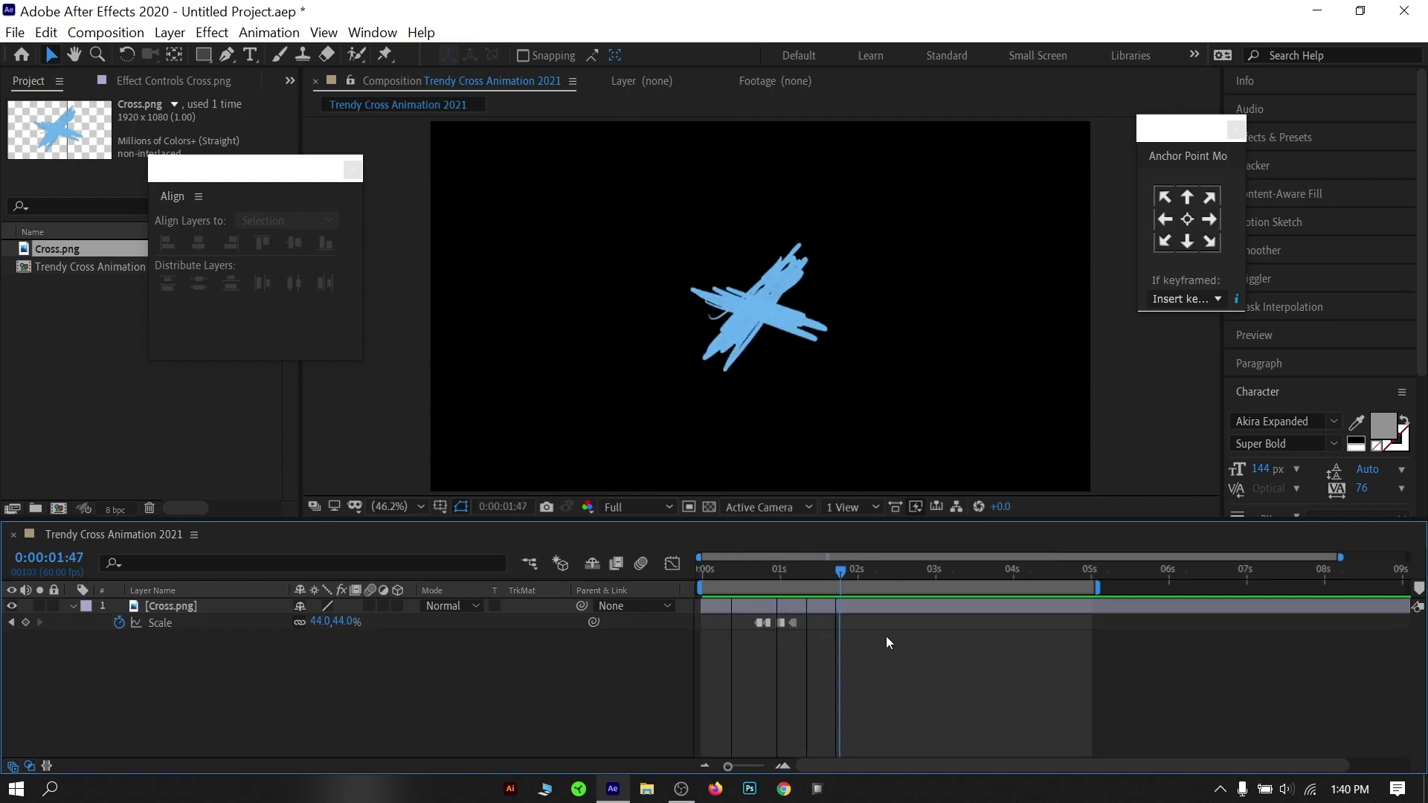
Step: Turn off hold interpolation on all four Scale keyframes of the cross layer and play the result from 0:00:00:28
left_click(892, 570)
left_click(173, 606)
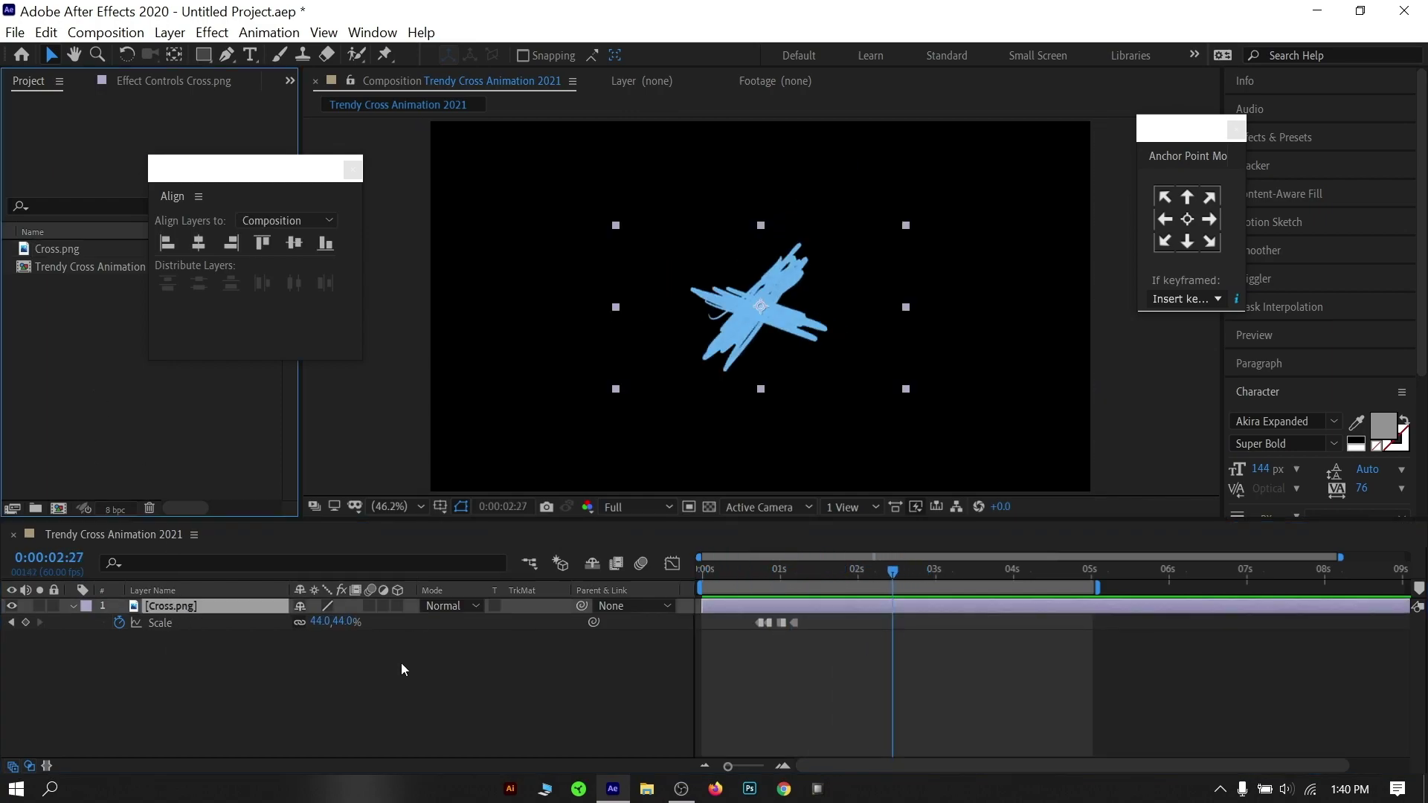
left_click_drag(779, 571, 759, 570)
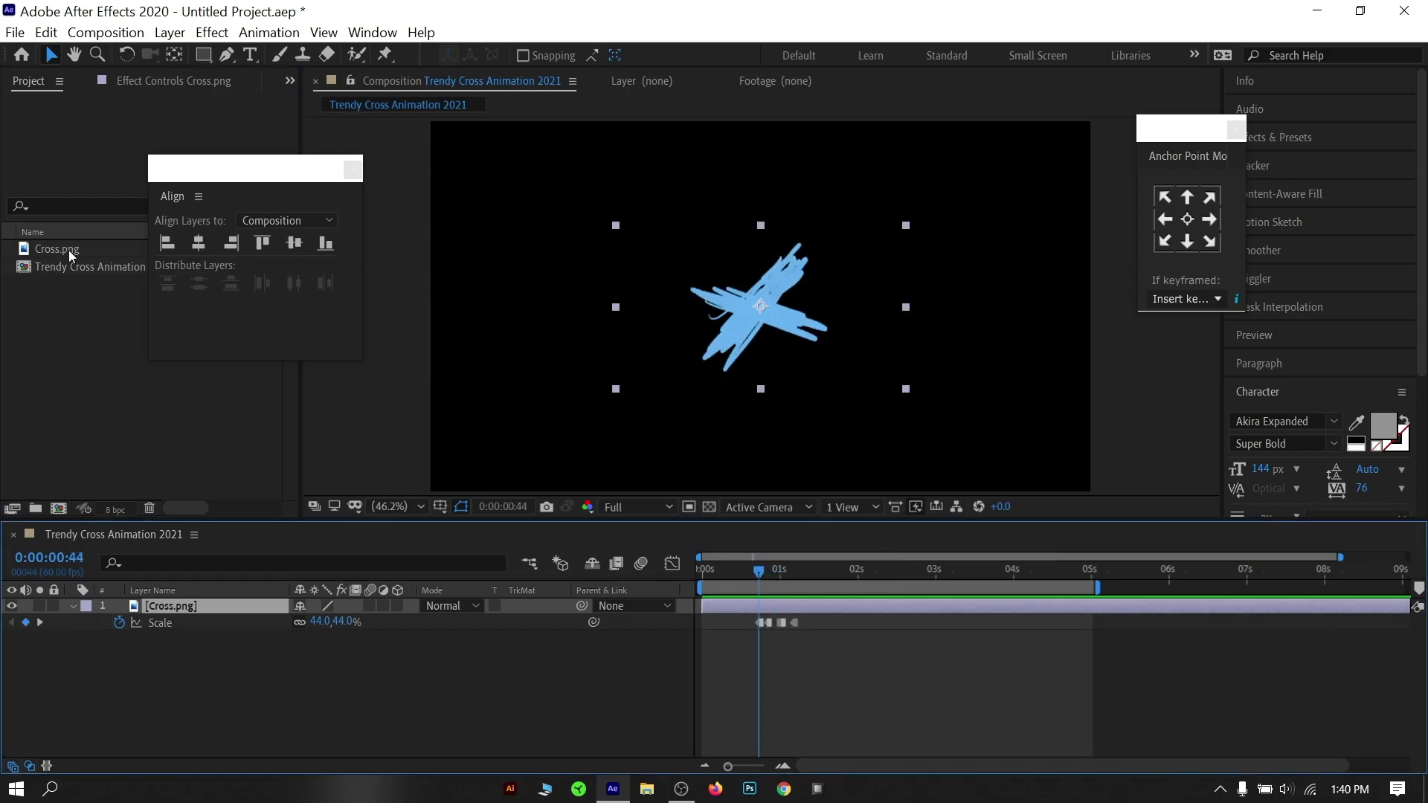
left_click_drag(816, 627, 756, 624)
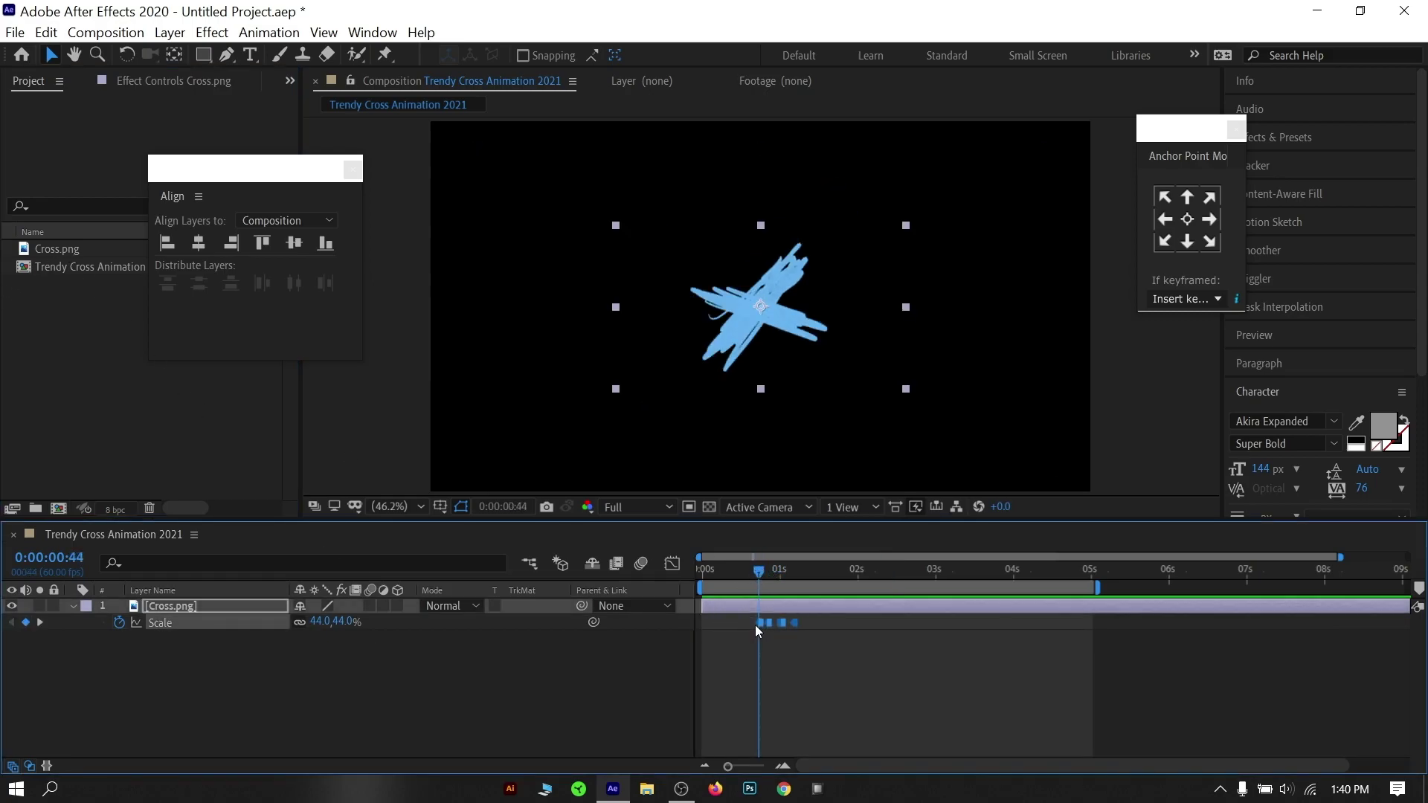
right_click(760, 620)
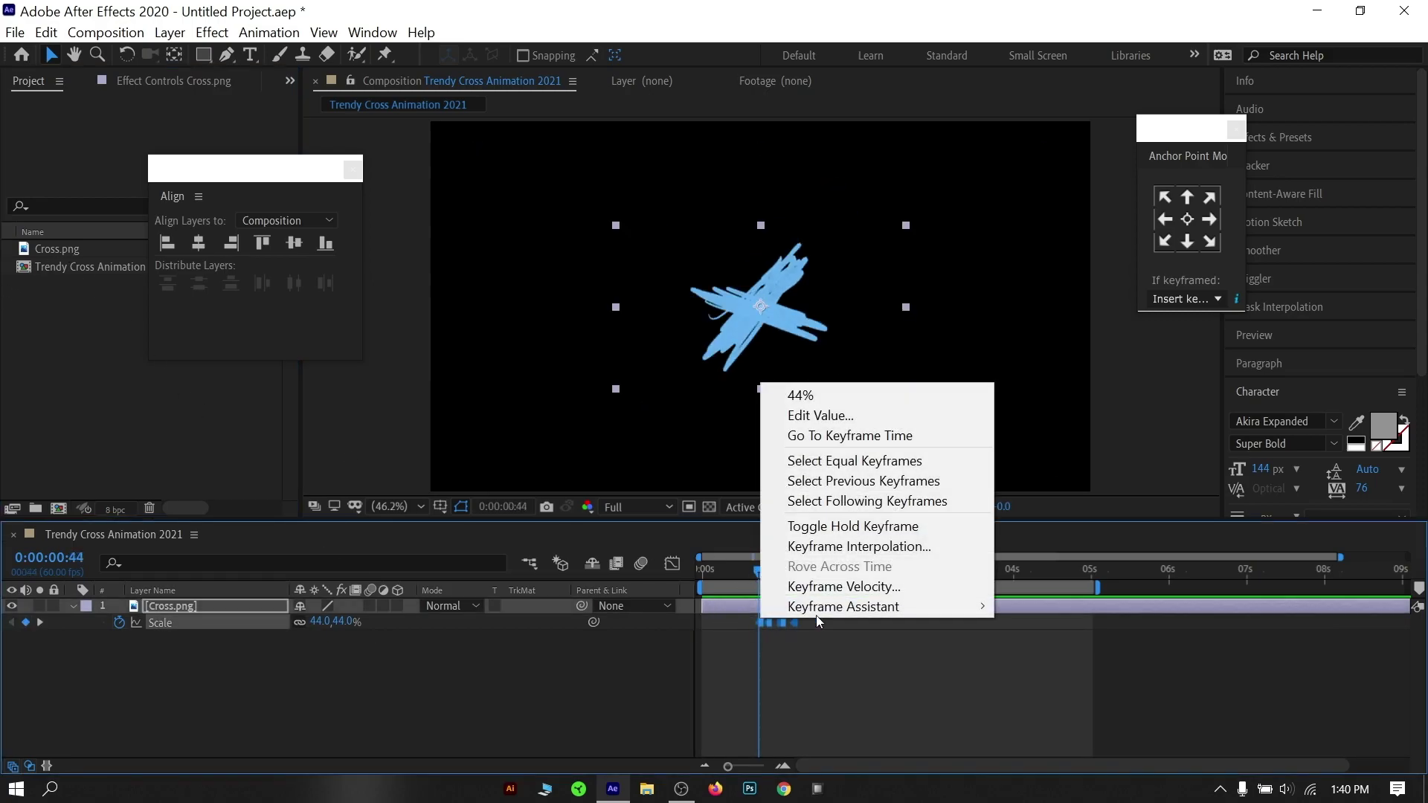
left_click(891, 526)
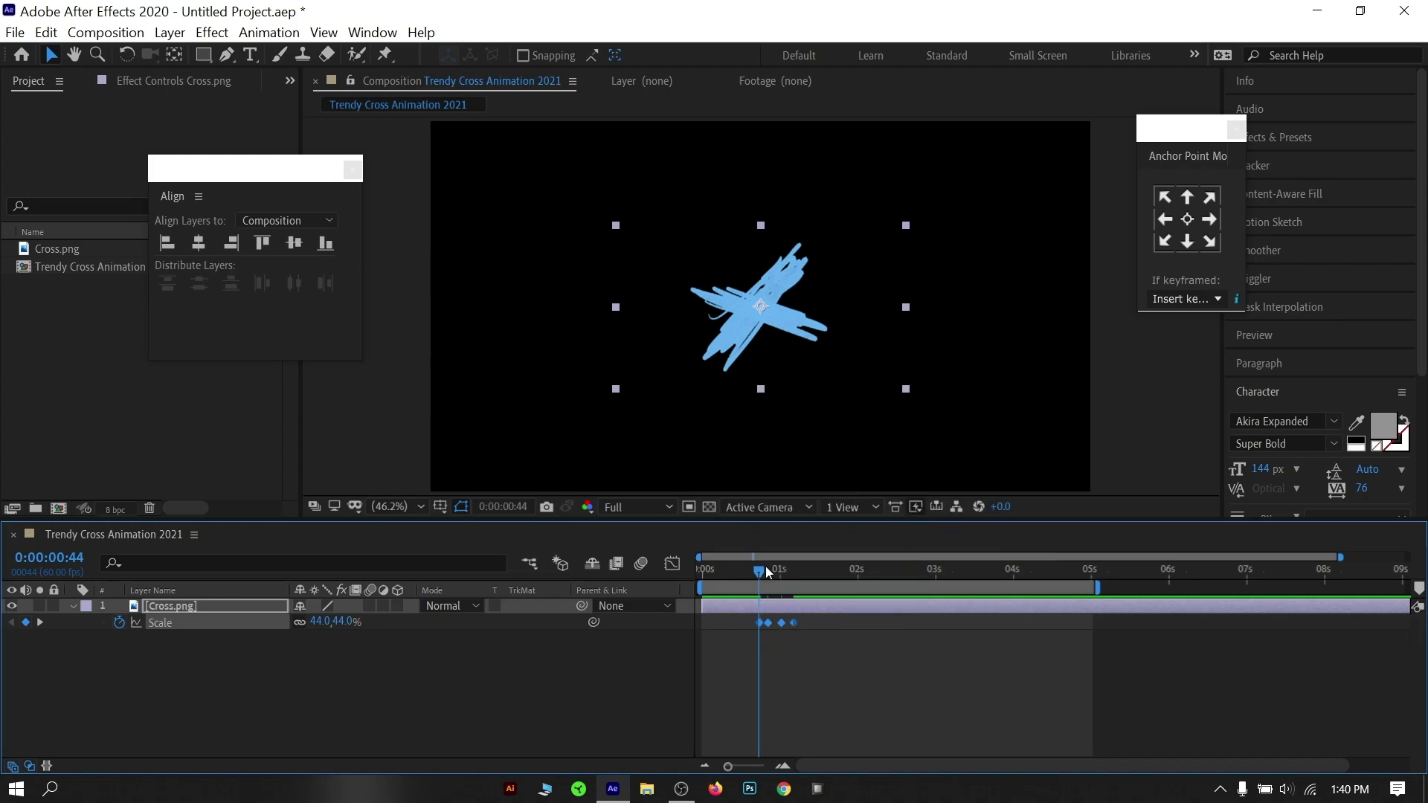
left_click_drag(758, 570, 738, 571)
key("space")
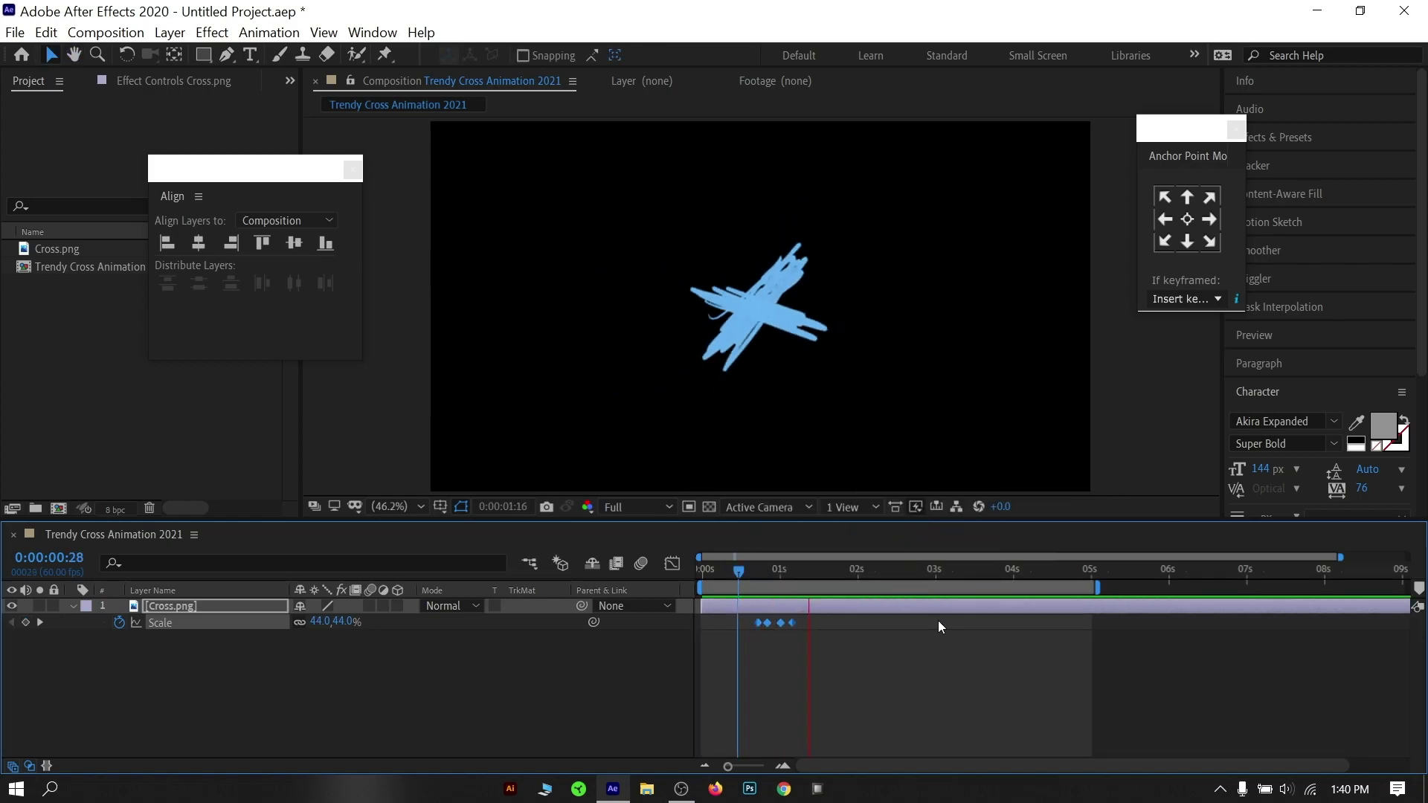
key("space")
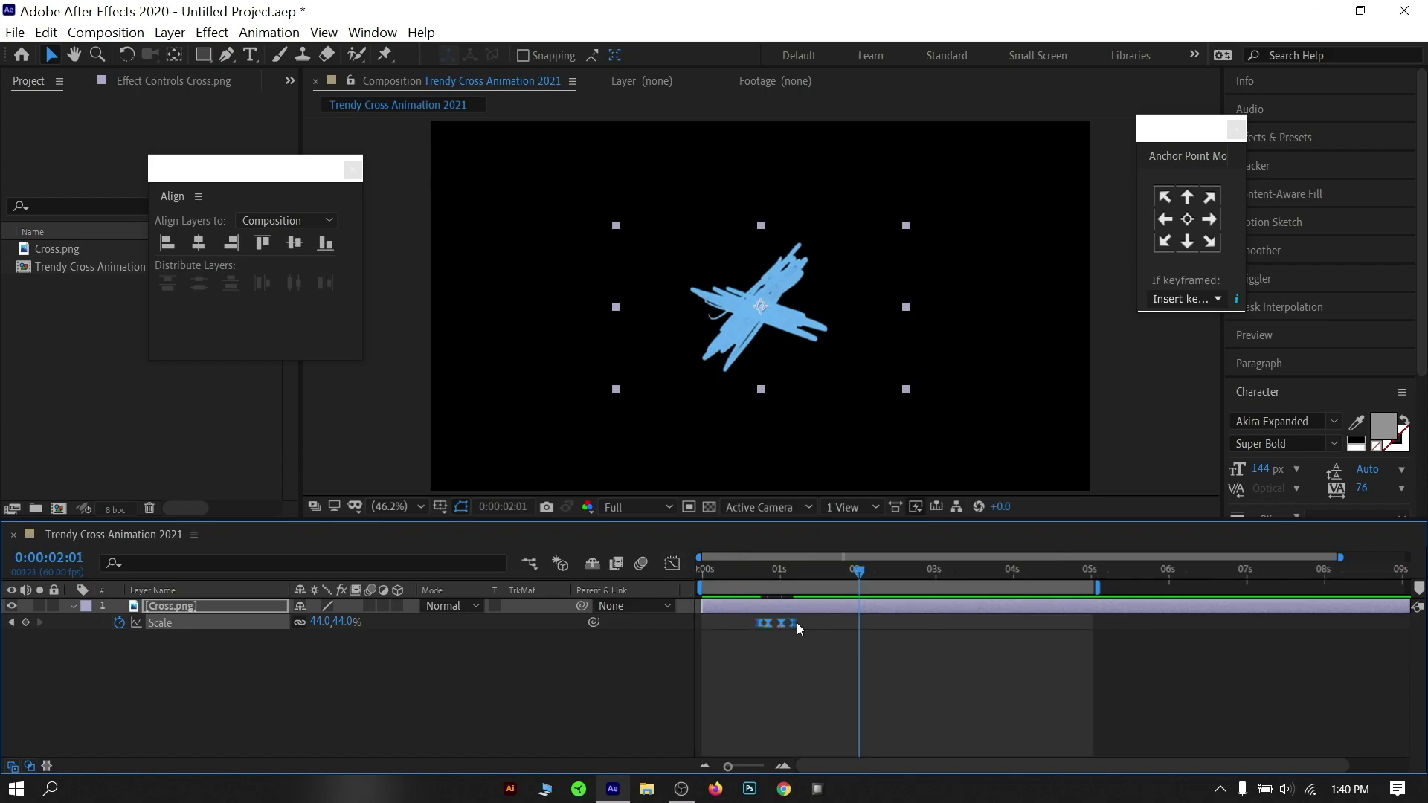
Step: Apply Easy Ease to all four Scale keyframes of the cross layer
right_click(794, 624)
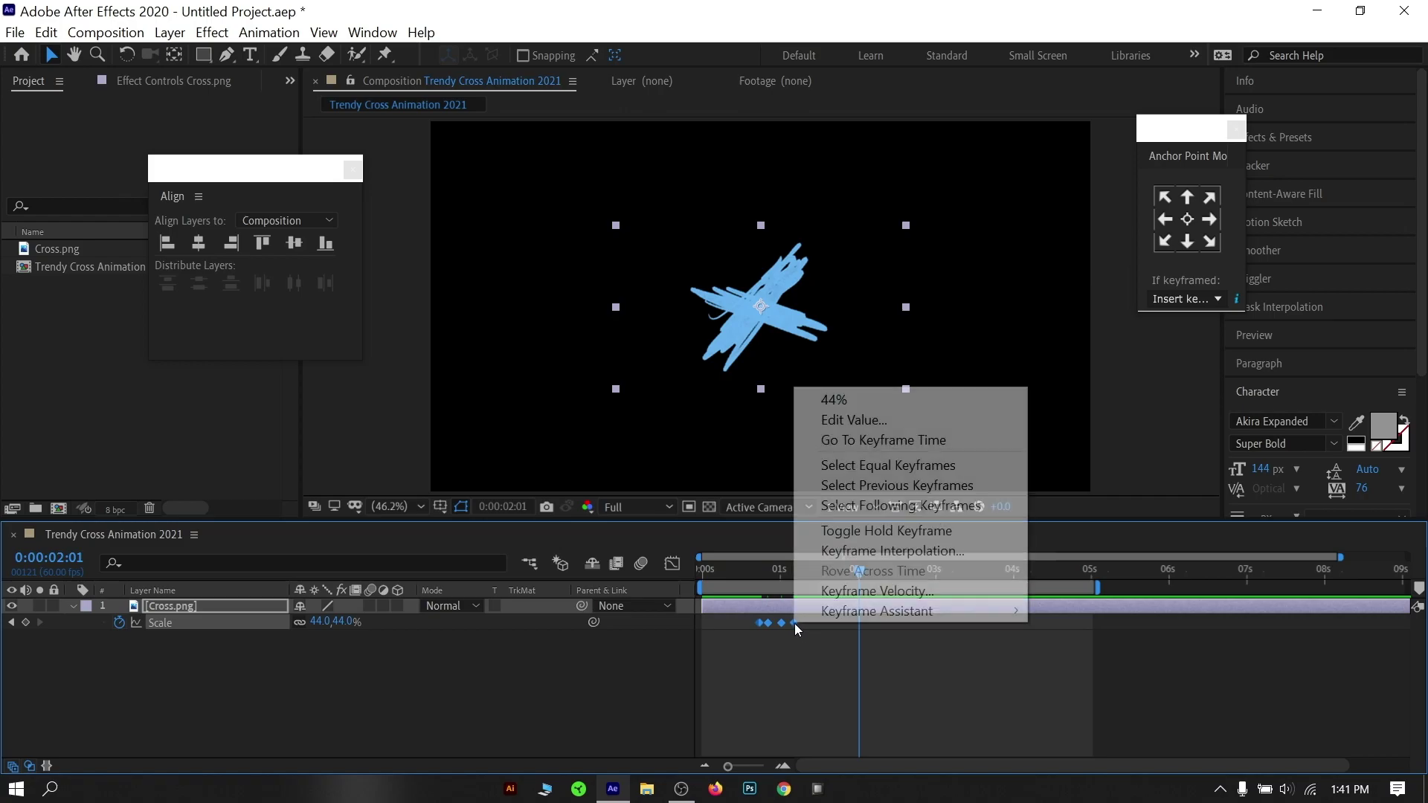
mouse_move(928, 619)
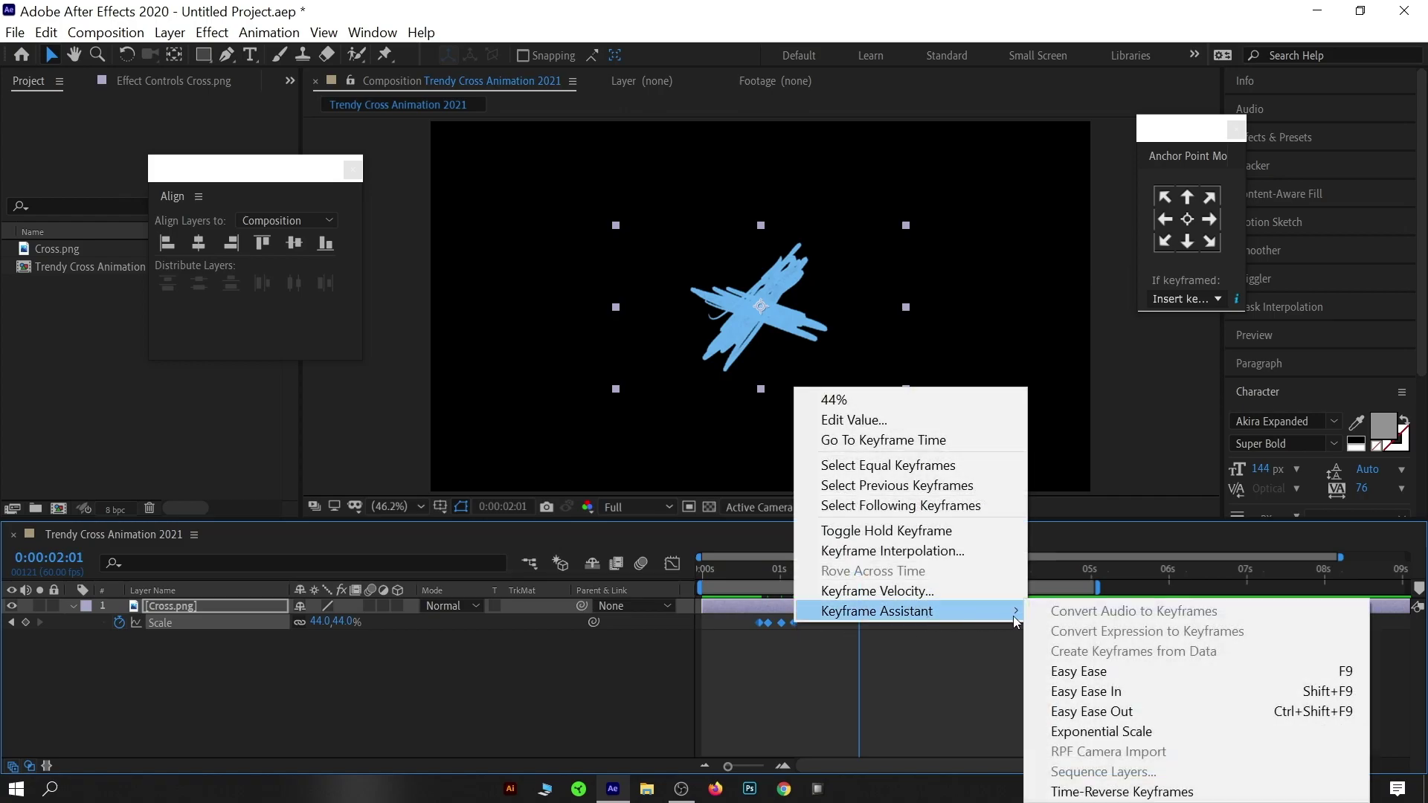
left_click(1088, 673)
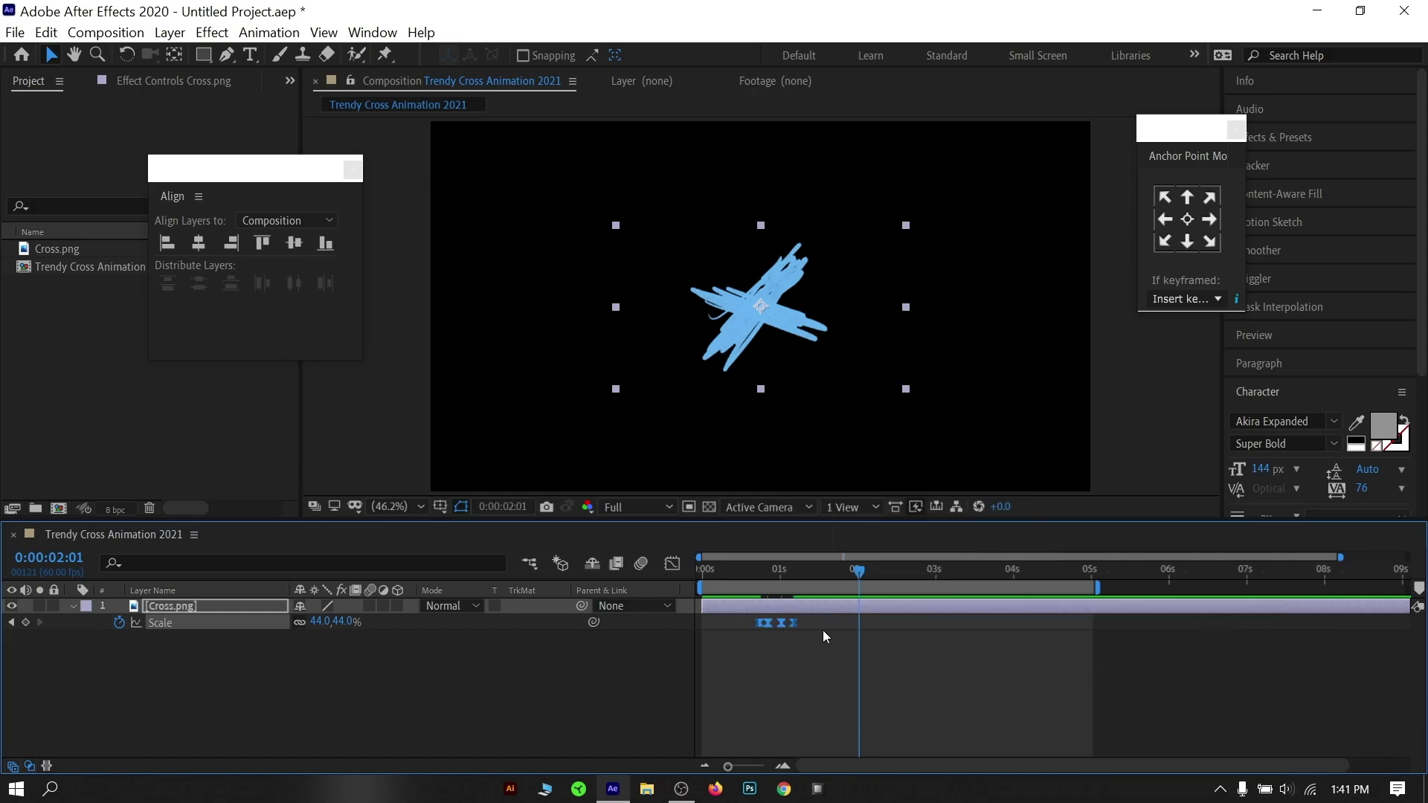
Step: Adjust the easing handle after the third Scale keyframe in the speed graph, then return to the keyframe view
left_click(673, 563)
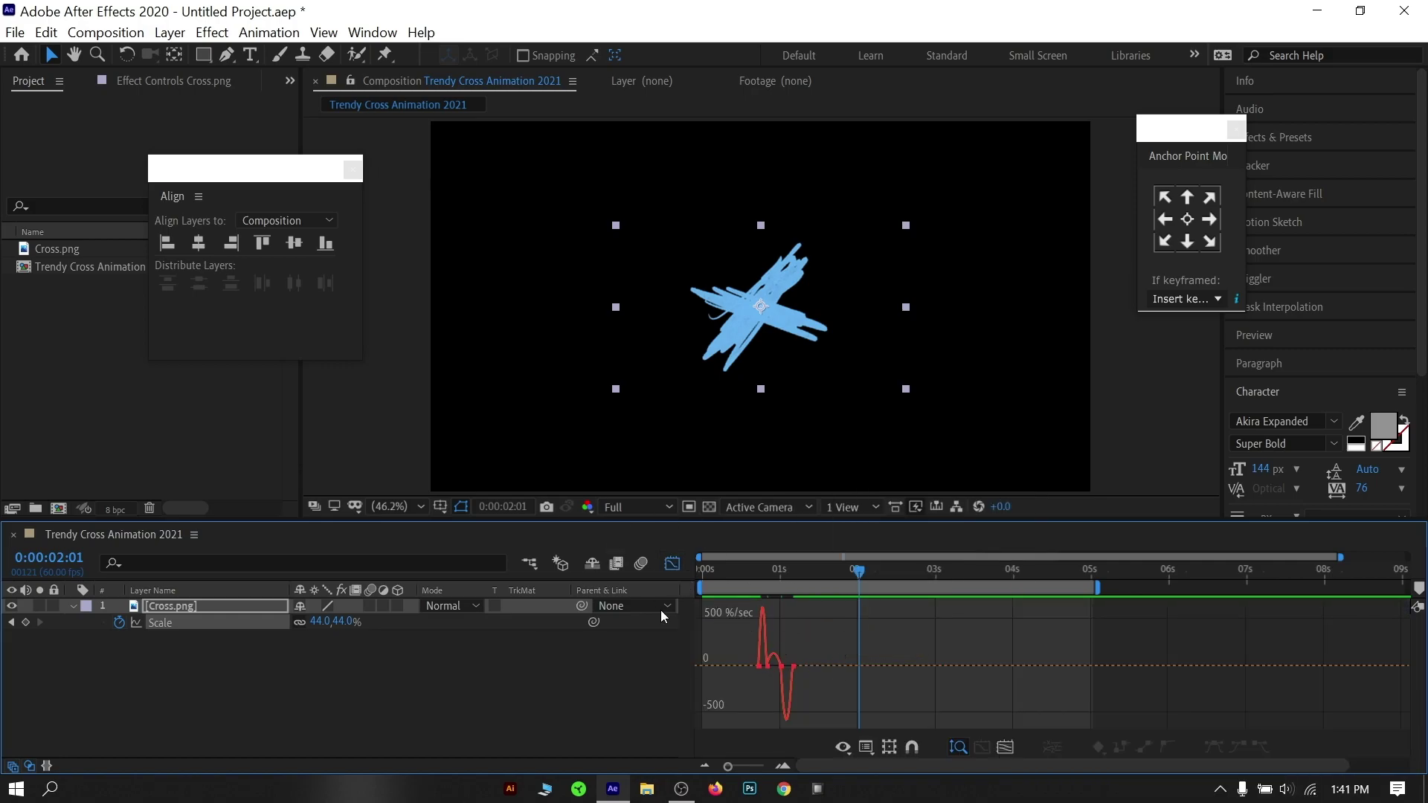
right_click(872, 618)
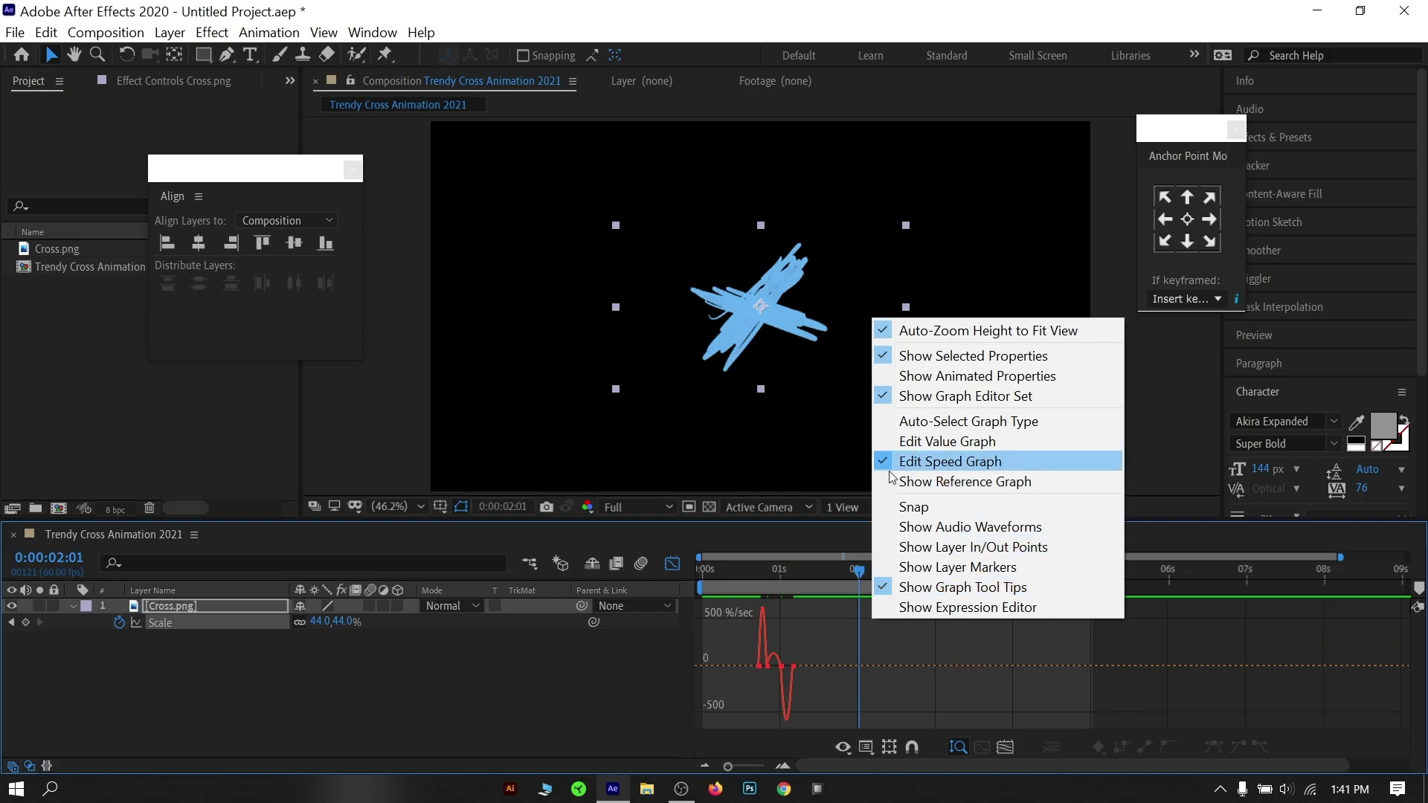
left_click(829, 640)
left_click_drag(828, 639, 699, 702)
left_click(785, 766)
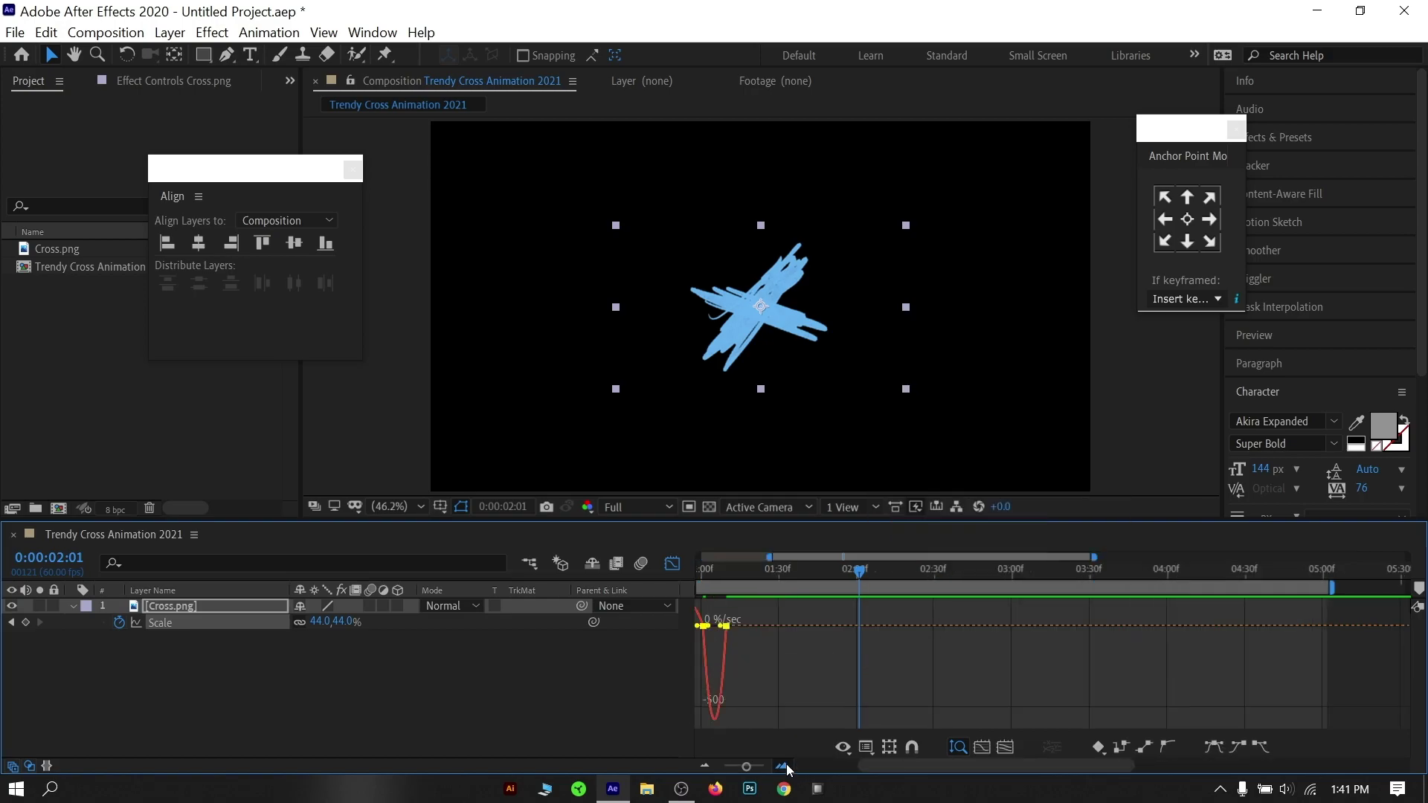
left_click(787, 765)
left_click_drag(912, 763, 868, 760)
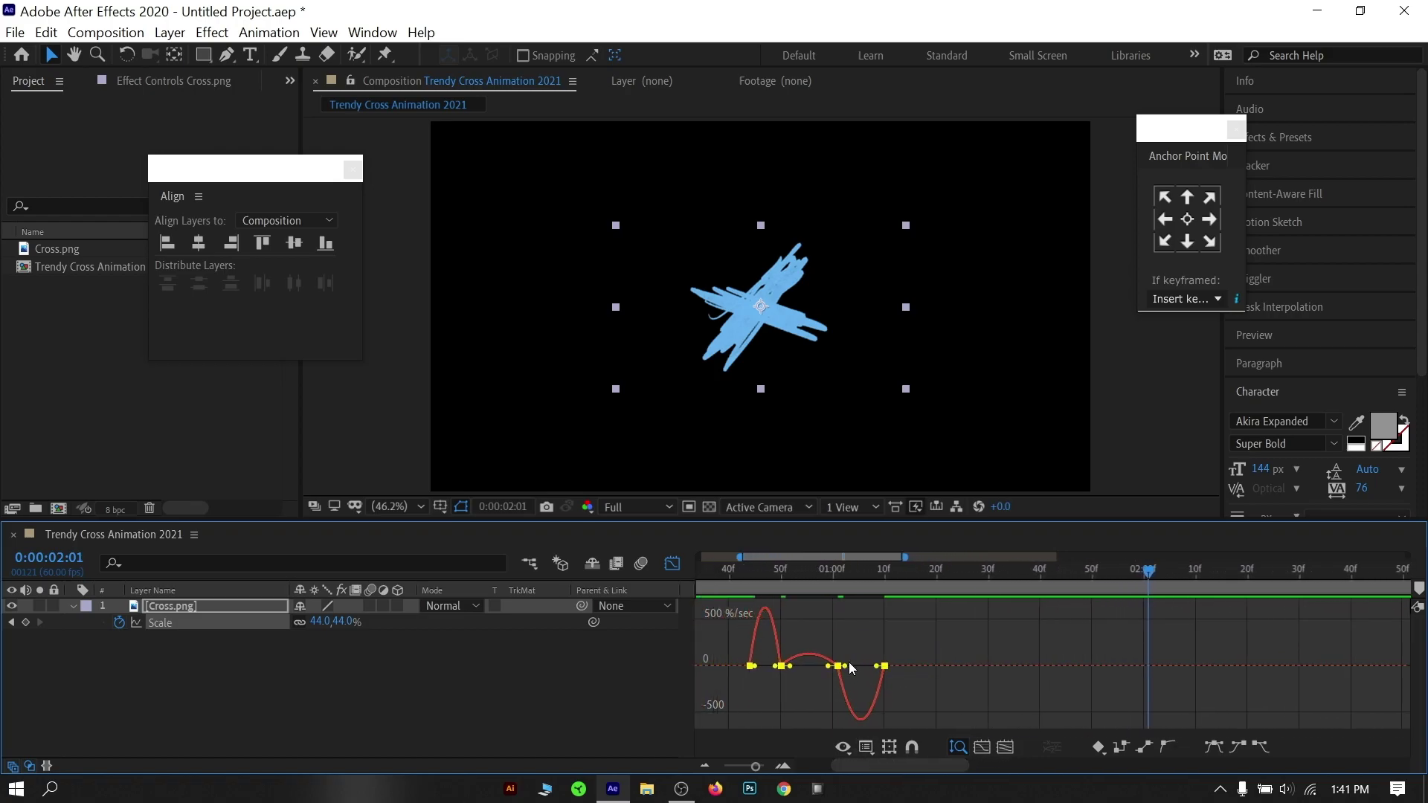
left_click_drag(849, 662, 873, 677)
left_click(672, 563)
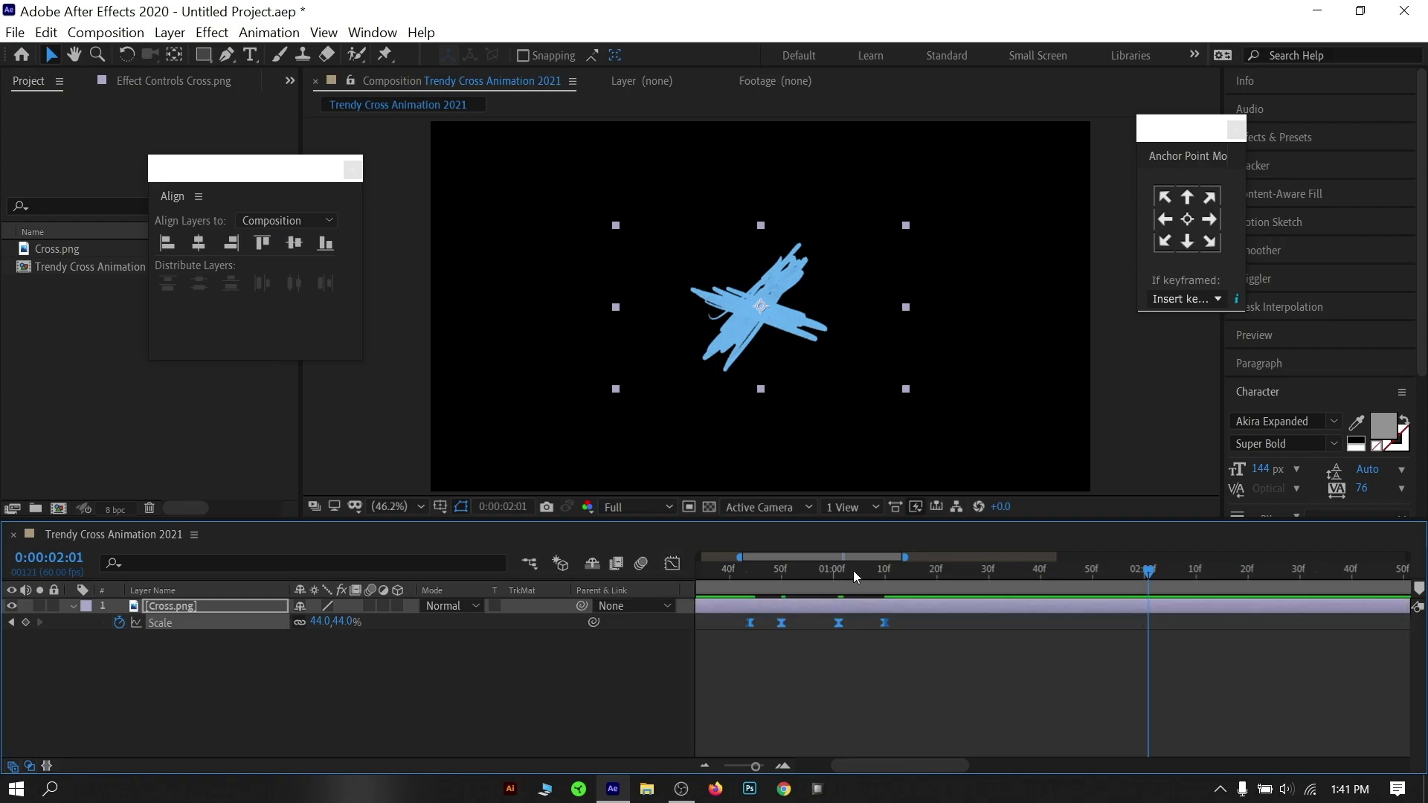
Step: Play the eased cross scale animation from the start of the composition
left_click_drag(854, 570, 553, 591)
key("space")
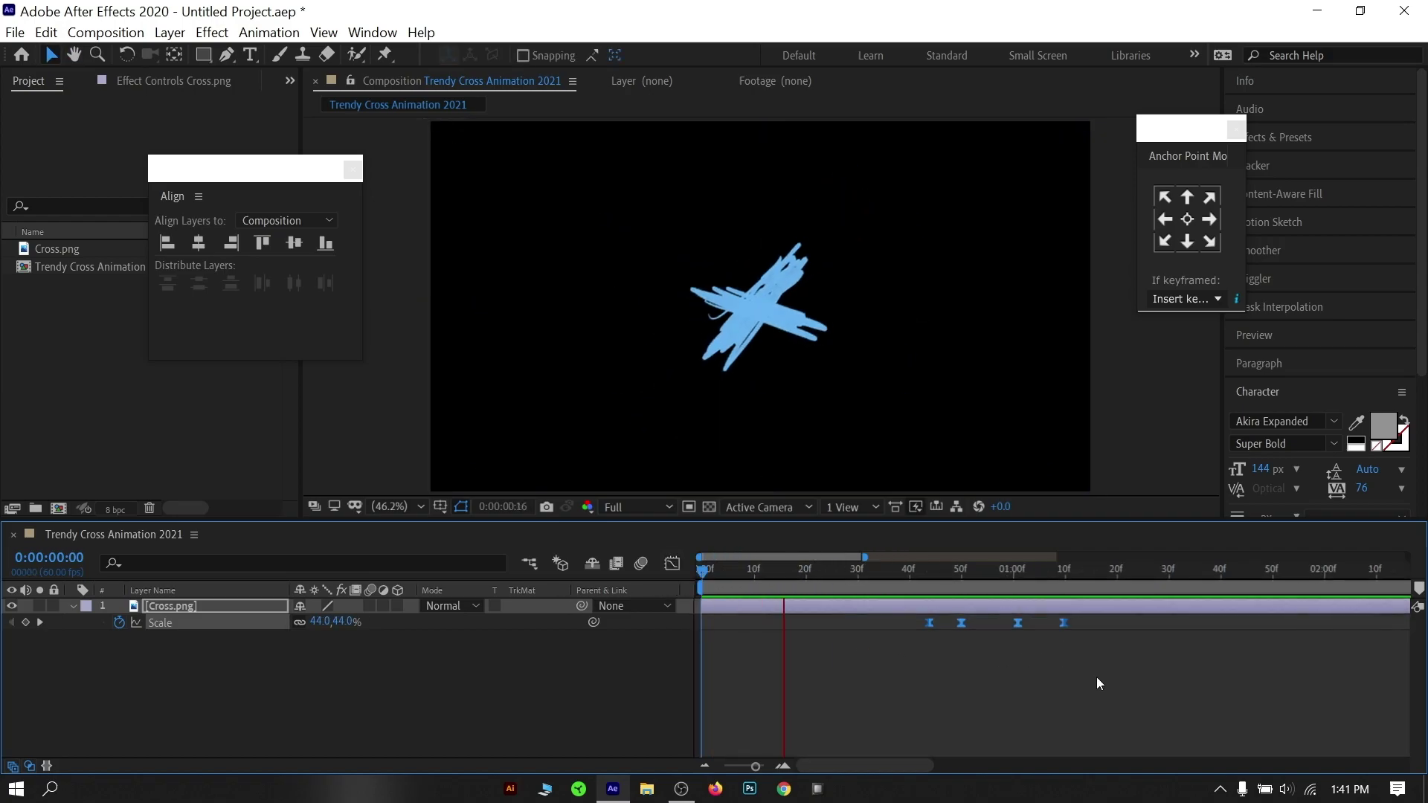
left_click(704, 765)
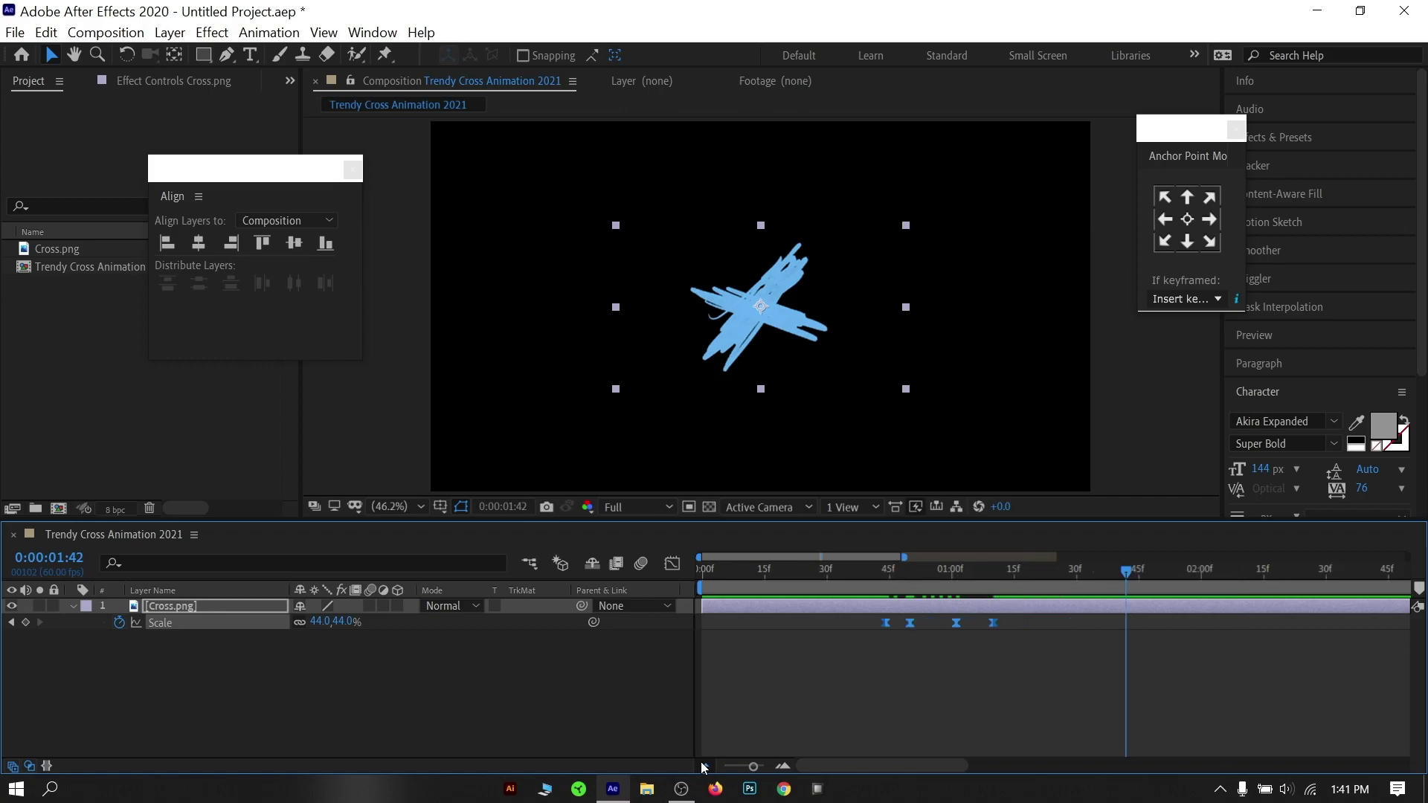
left_click(794, 574)
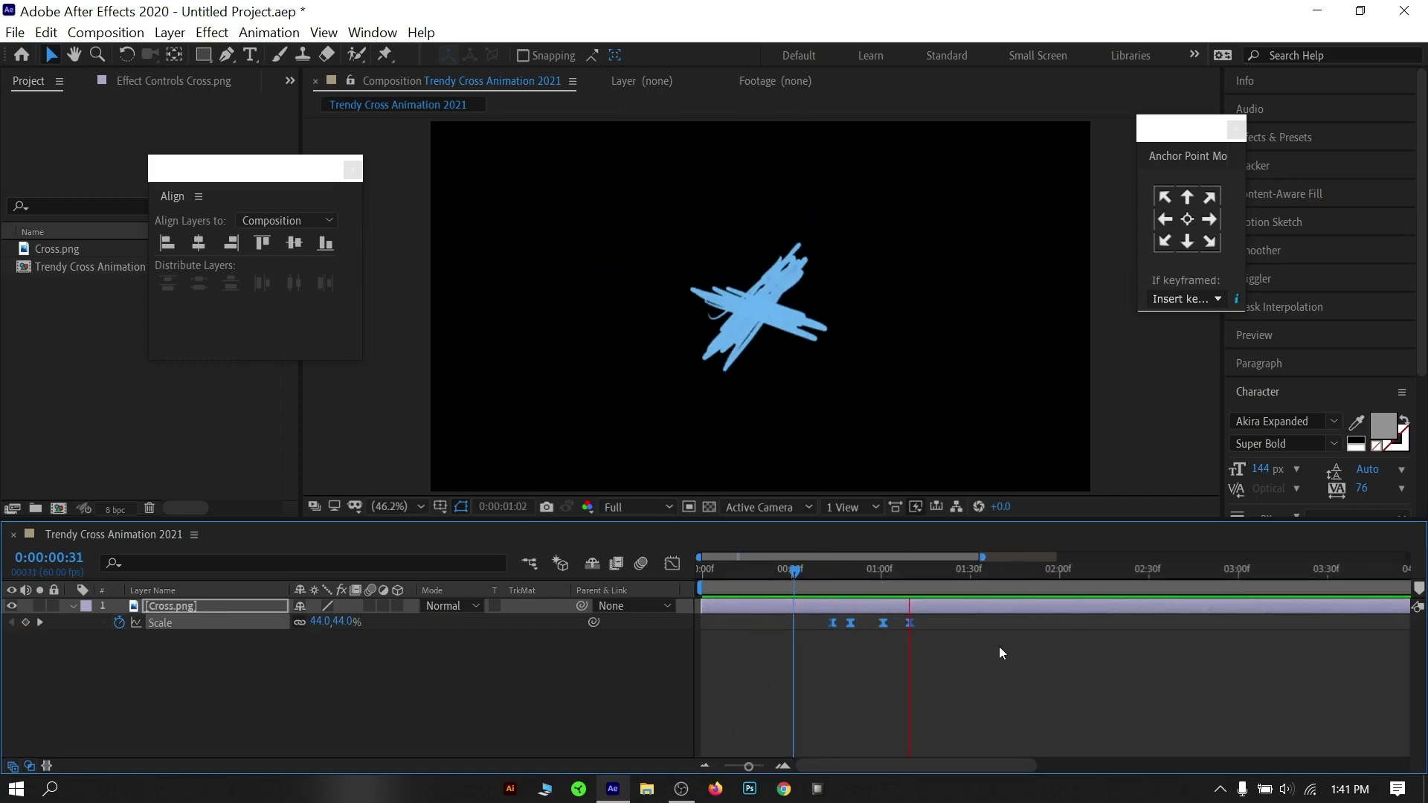
key("space")
key("Home")
key("space")
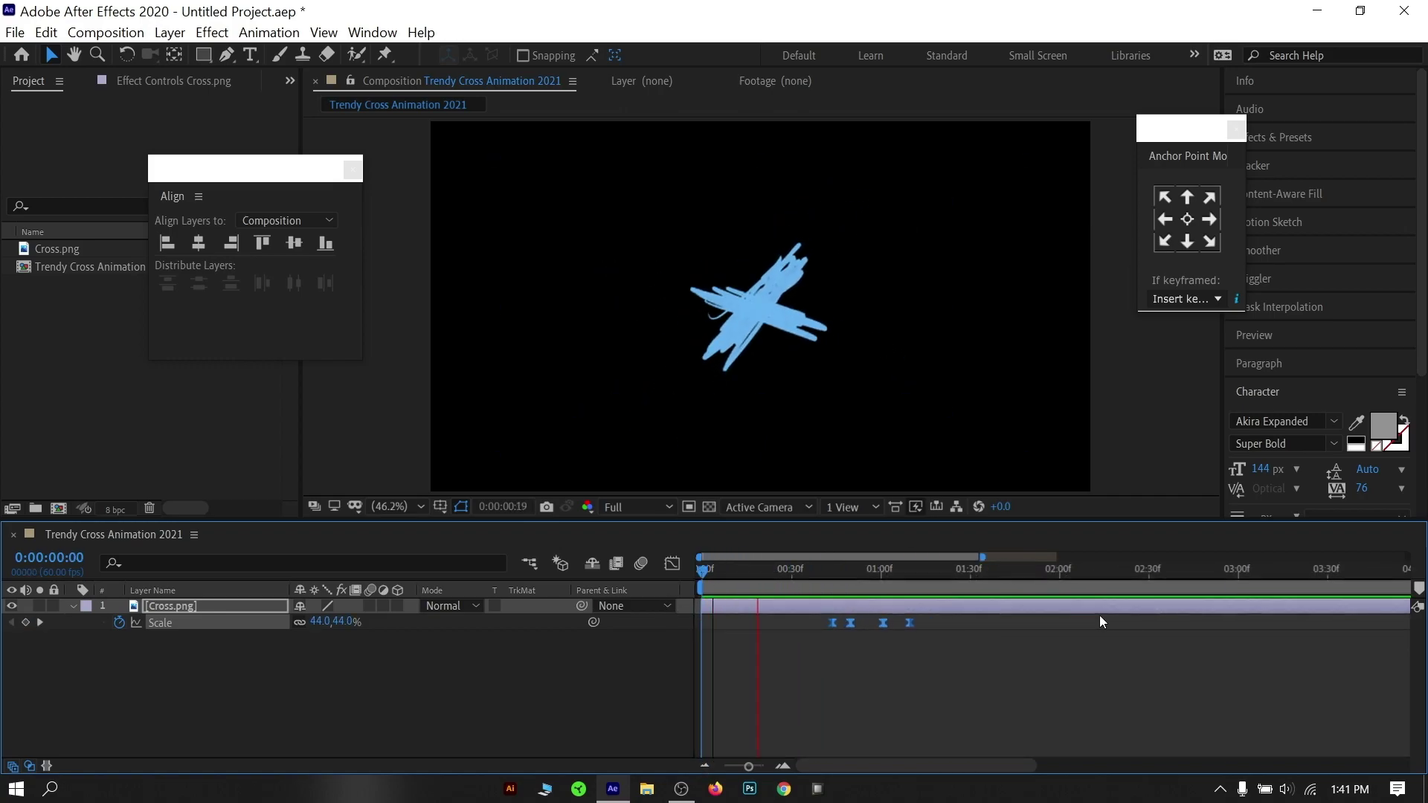
Step: Turn hold interpolation back on for the Scale keyframes, preview them, and paste a copy of the set at 0:00:02:12
right_click(911, 621)
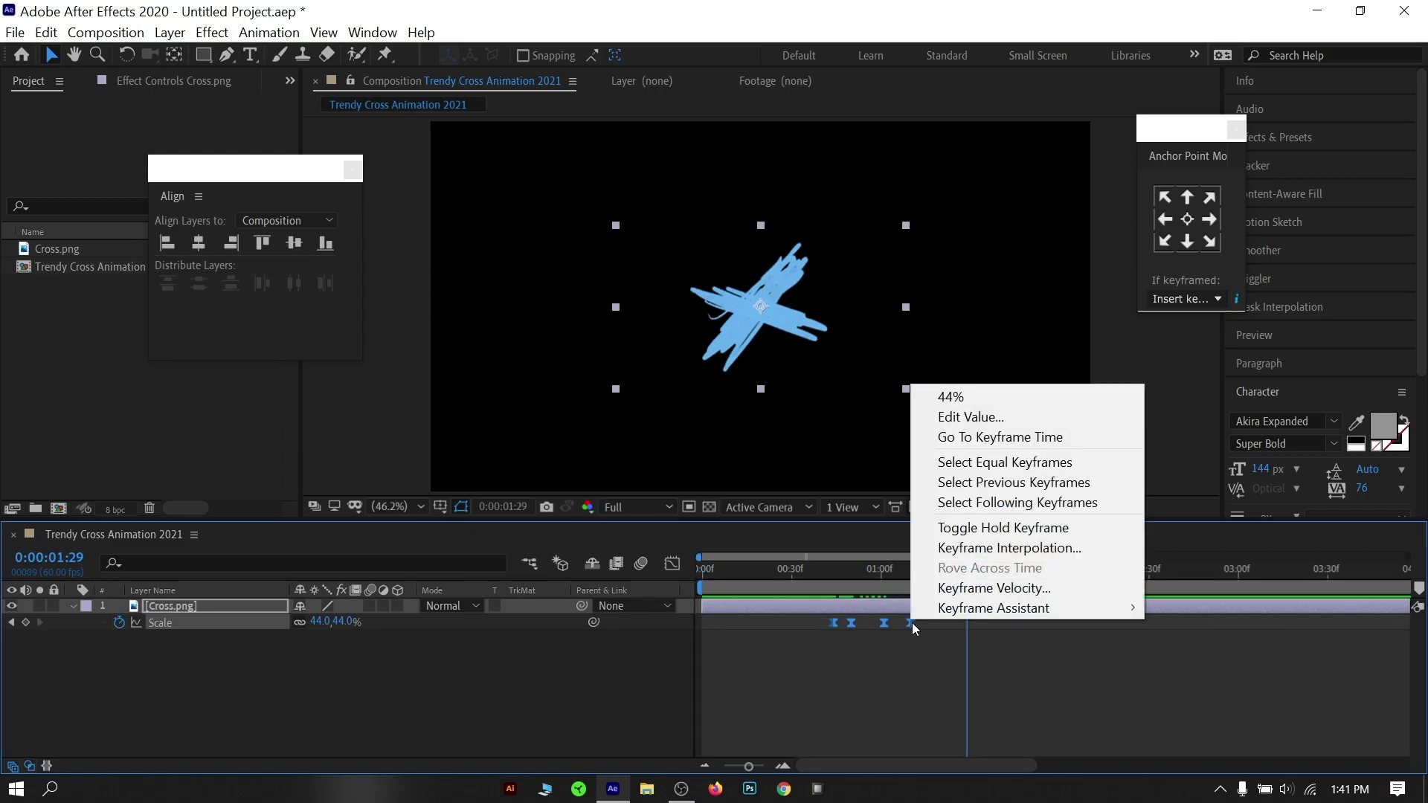
left_click(958, 528)
left_click_drag(877, 577, 690, 606)
key("space")
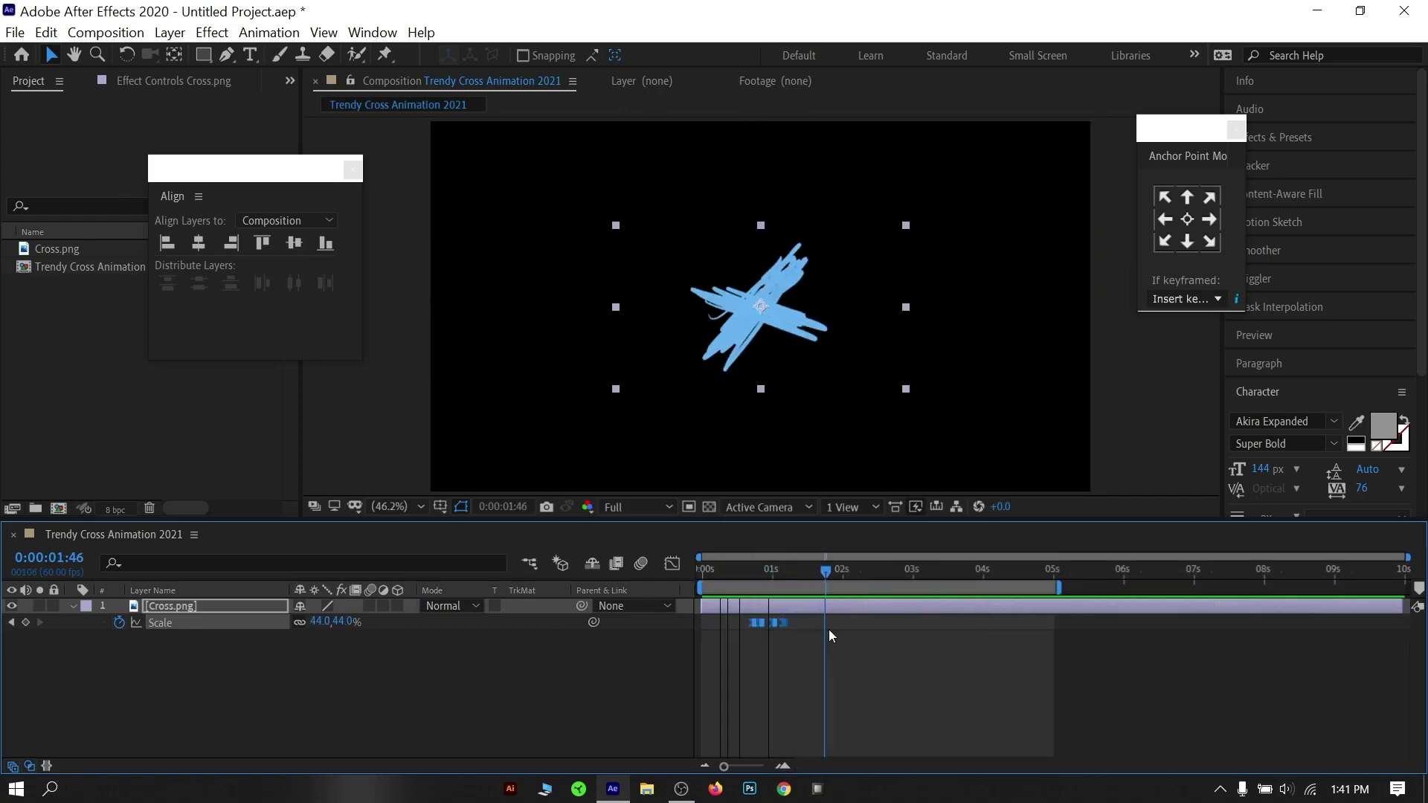
key("ctrl+v")
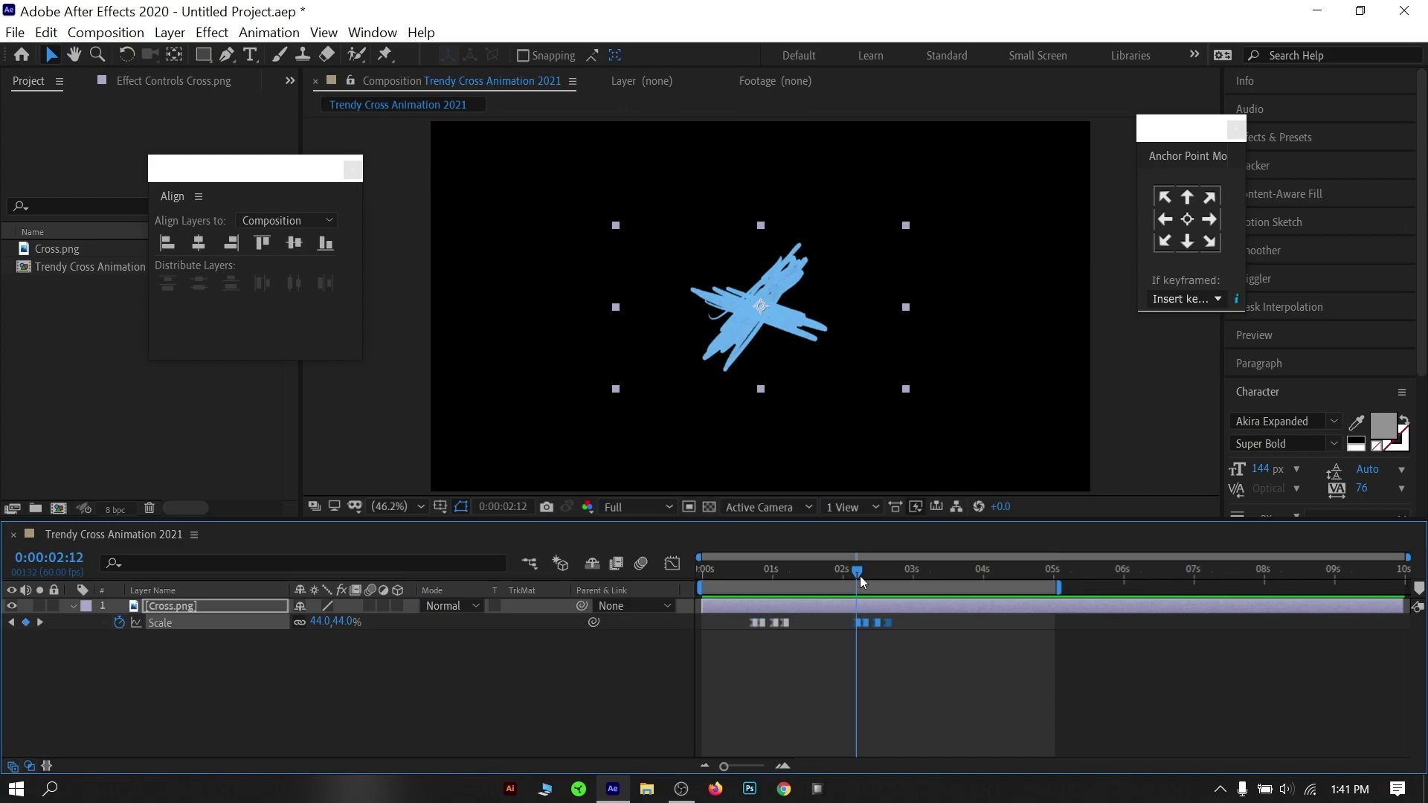
Step: Keyframe the cross layer's Opacity at 100% on 0:00:00:21 and lower the Opacity at 0:00:00:33
left_click_drag(860, 576, 726, 605)
key("t")
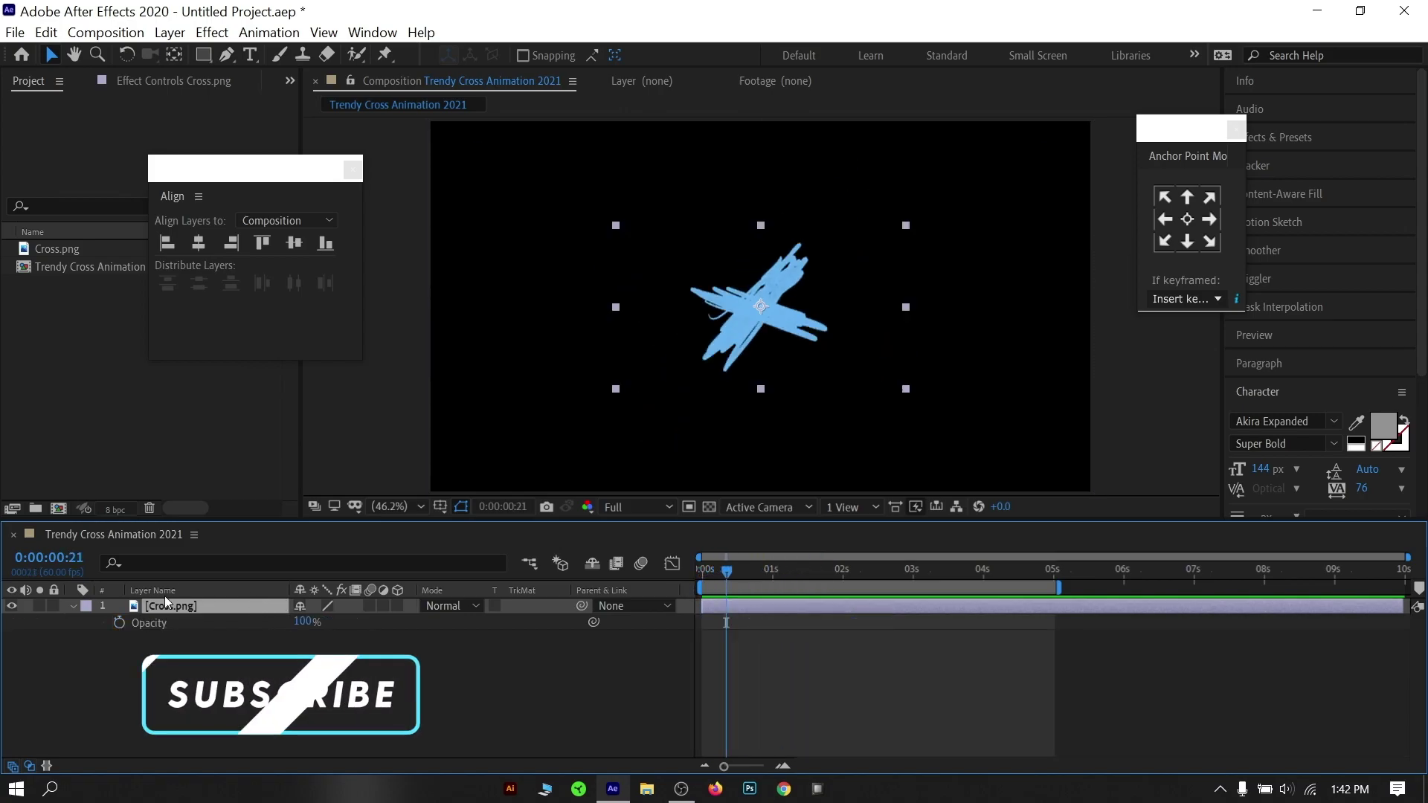
left_click(121, 626)
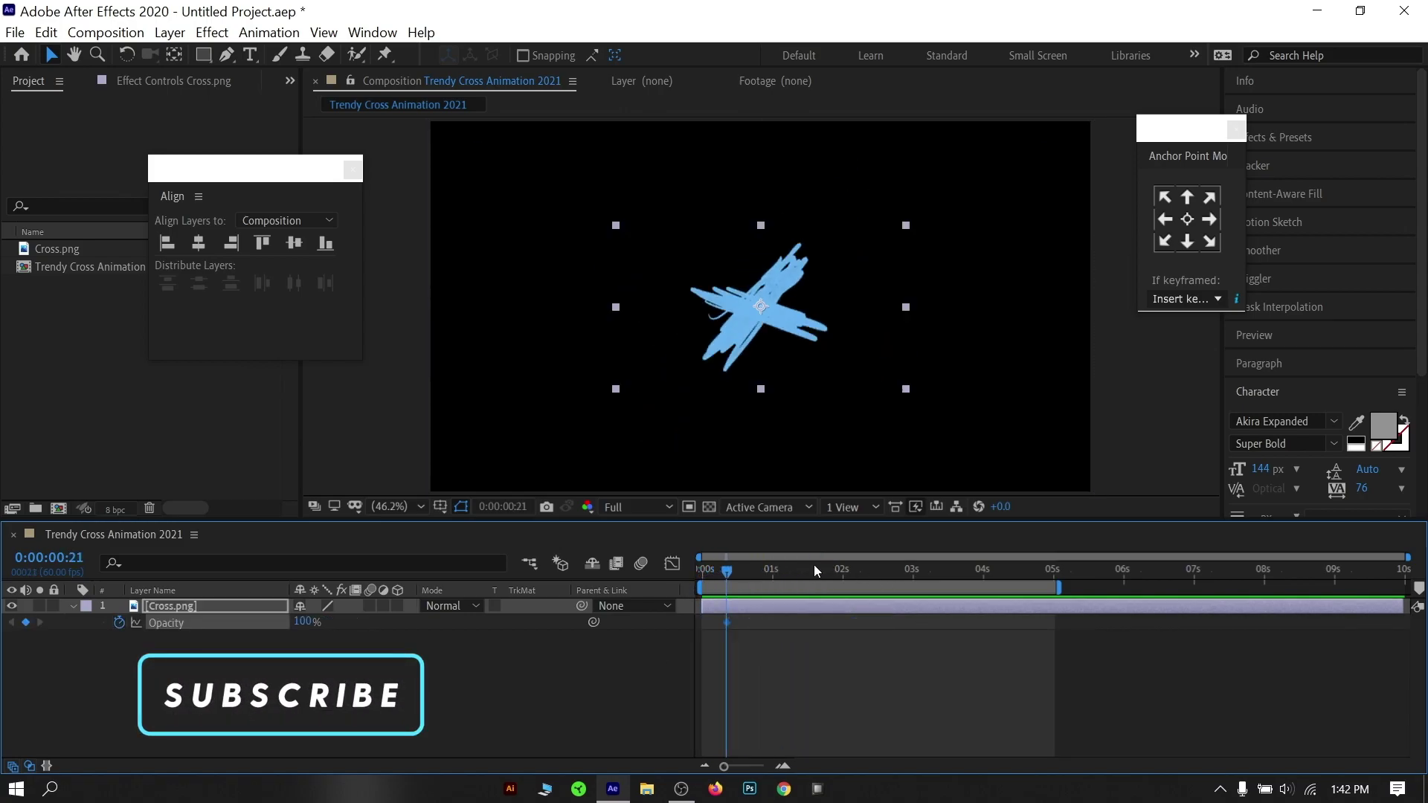
left_click_drag(729, 572, 742, 578)
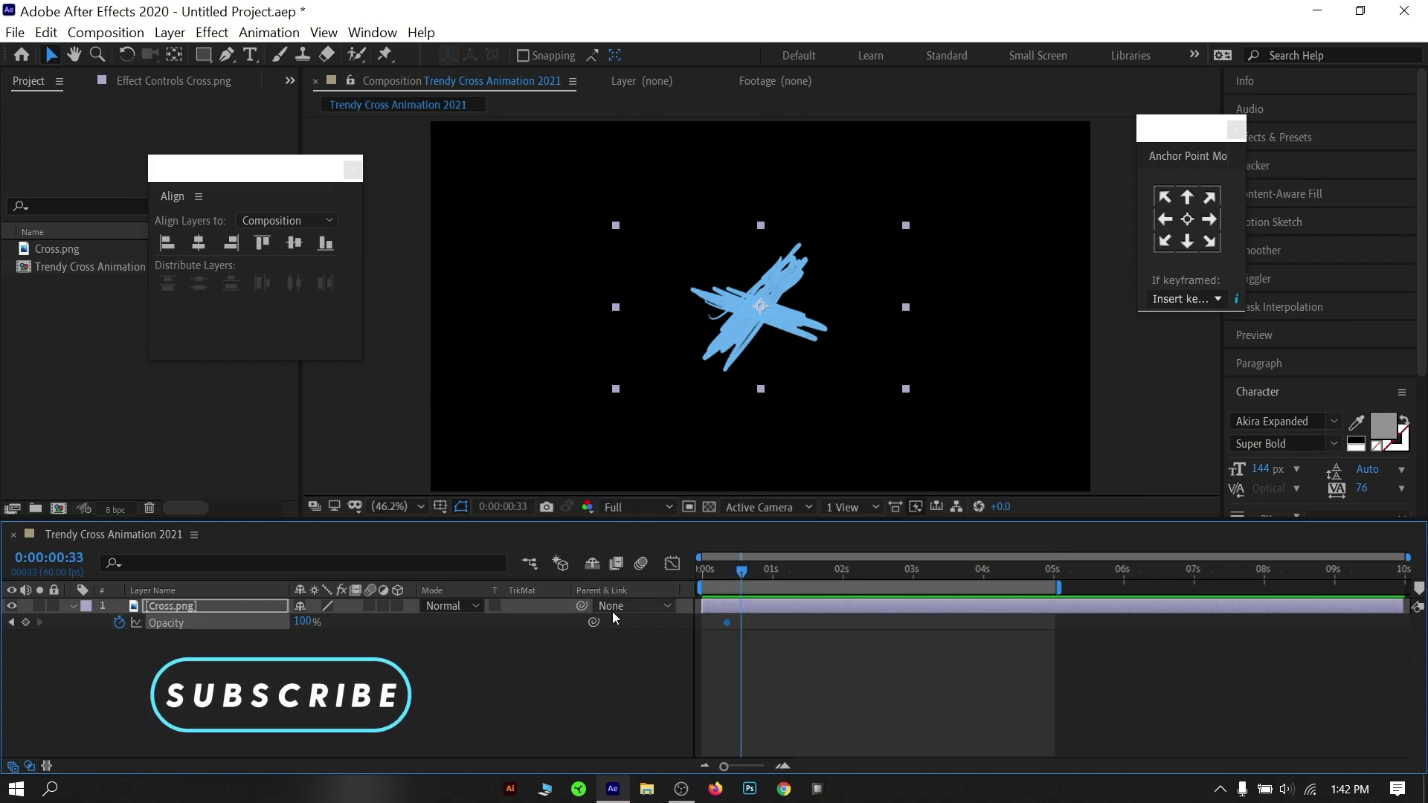
left_click_drag(306, 621, 267, 624)
Step: Copy the 100% and lowered Opacity keyframes alternately after the first pair to build a flicker on the cross
left_click(726, 623)
key("ctrl+c")
left_click_drag(742, 572, 757, 573)
key("ctrl+v")
left_click_drag(757, 574, 763, 623)
key("ctrl+v")
left_click(757, 623)
key("ctrl+v")
Step: Convert the Opacity keyframes to hold keyframes and preview the flicker from the start of the composition
right_click(740, 623)
left_click(855, 532)
key("Home")
key("space")
Step: Paste a copy of the Opacity hold keyframes at 0:00:02:32 and preview the animation from the start
key("space")
key("space")
left_click(880, 571)
key("ctrl+c")
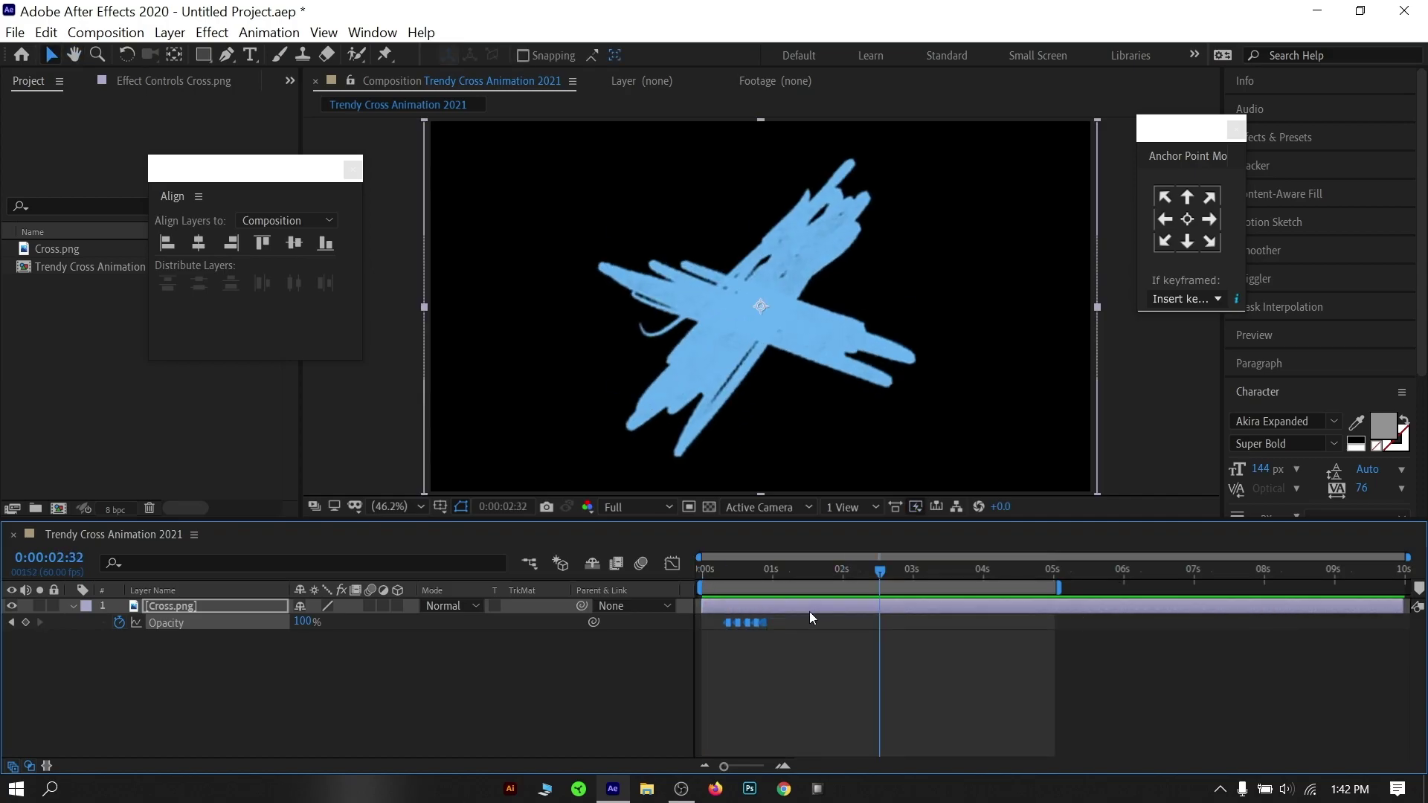
key("ctrl+v")
key("Home")
key("space")
left_click(211, 606)
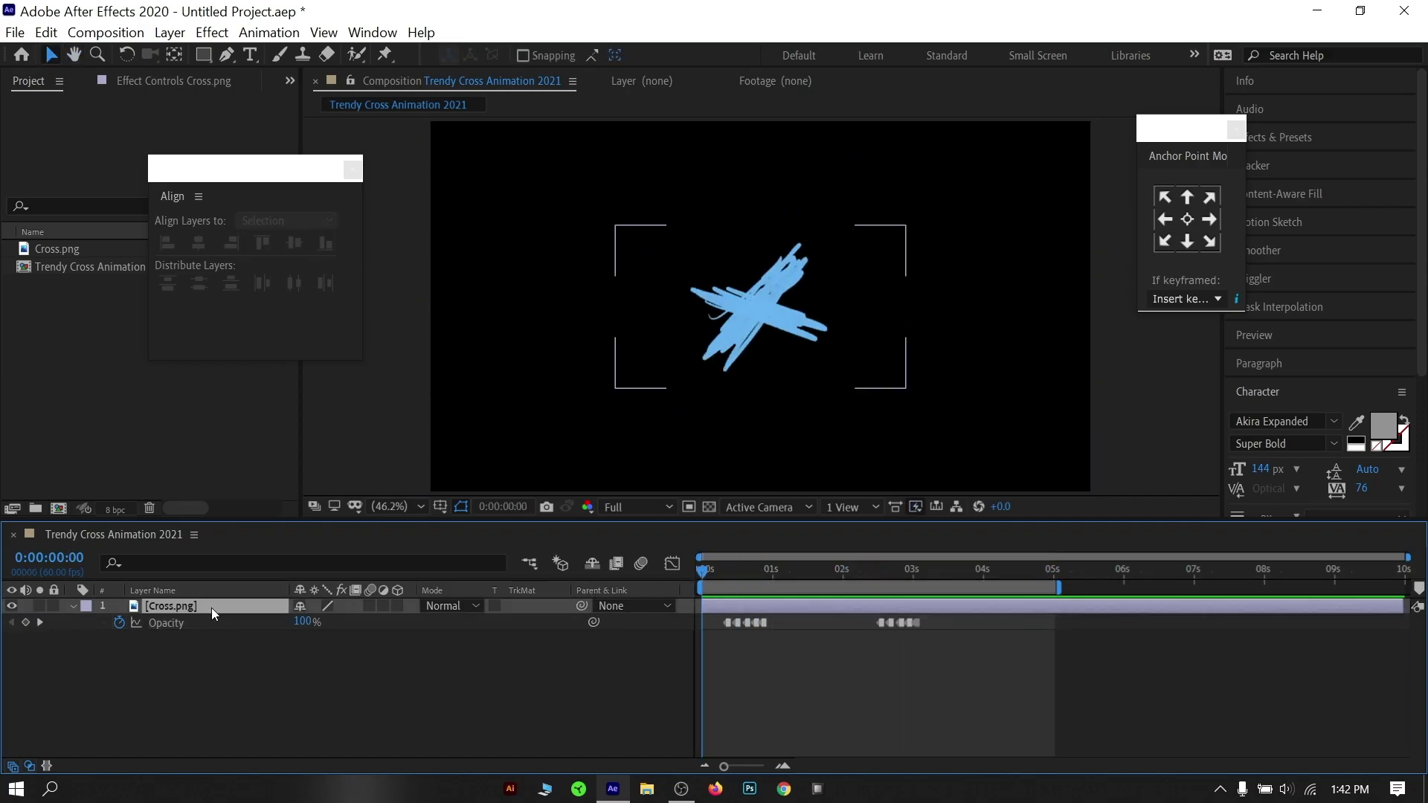
key("p")
left_click(119, 622)
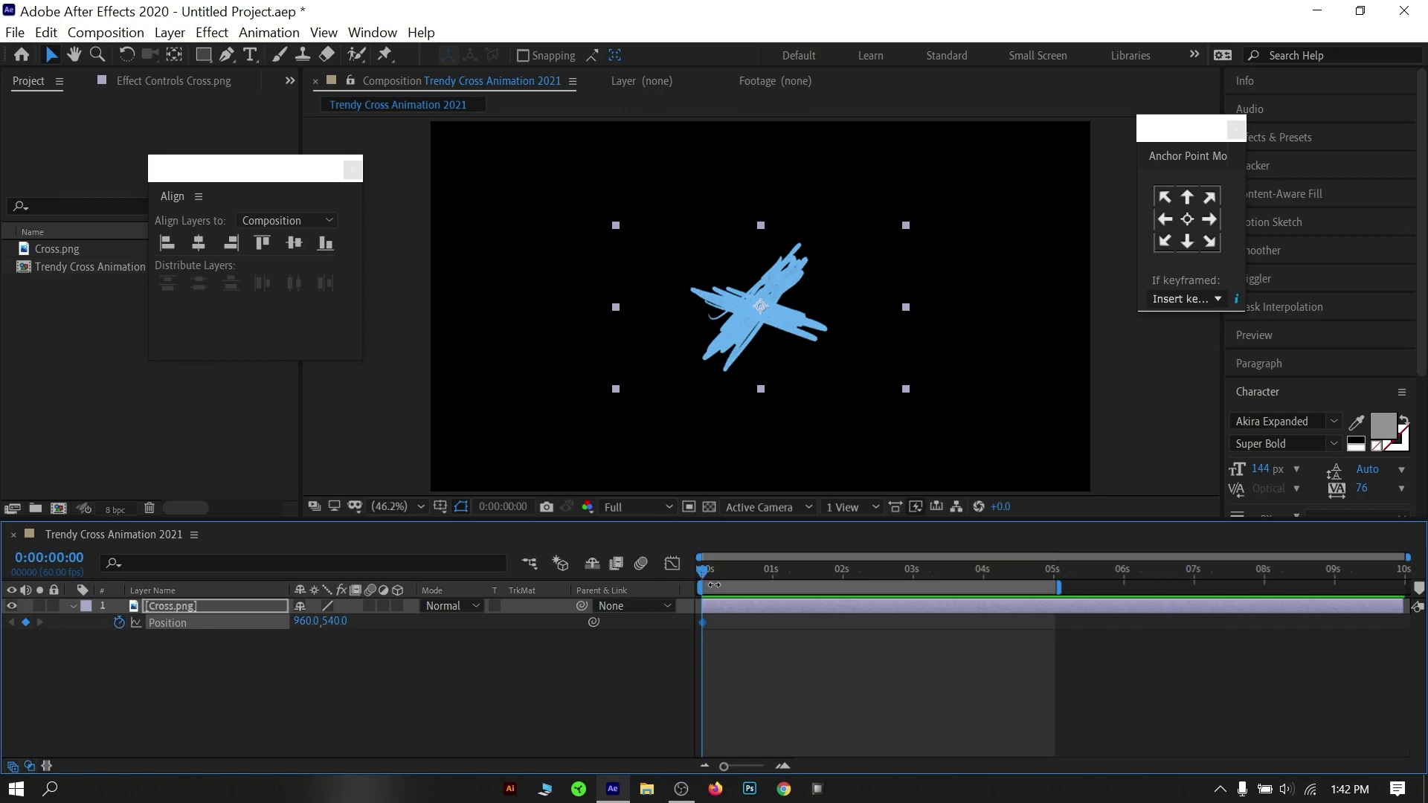
left_click_drag(704, 573, 762, 593)
key("Delete")
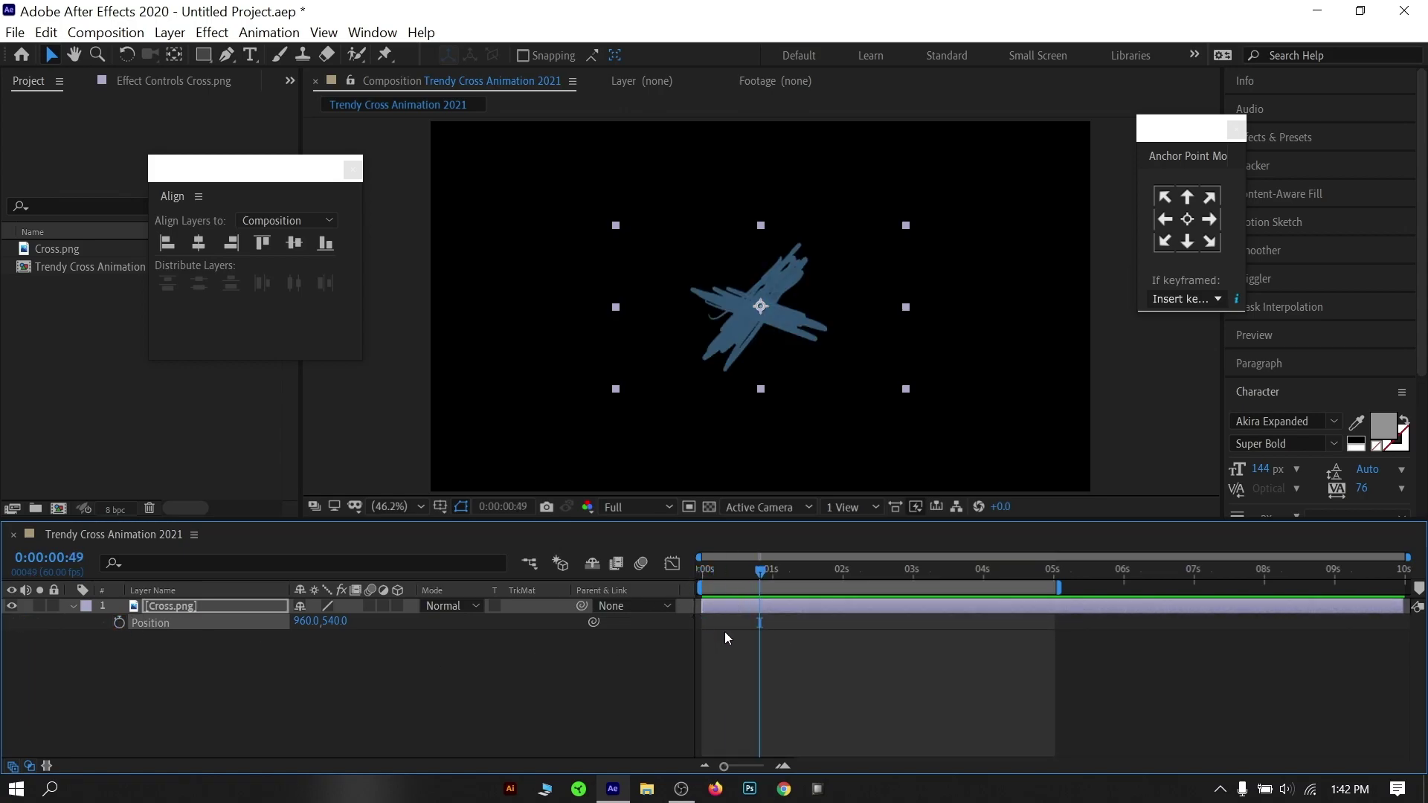
Step: Keyframe the cross's Rotation from 0x+0.0° at 0:00:00:00 to 1x+0.0° at 0:00:05:01 and preview the spin
key("Home")
left_click(190, 611)
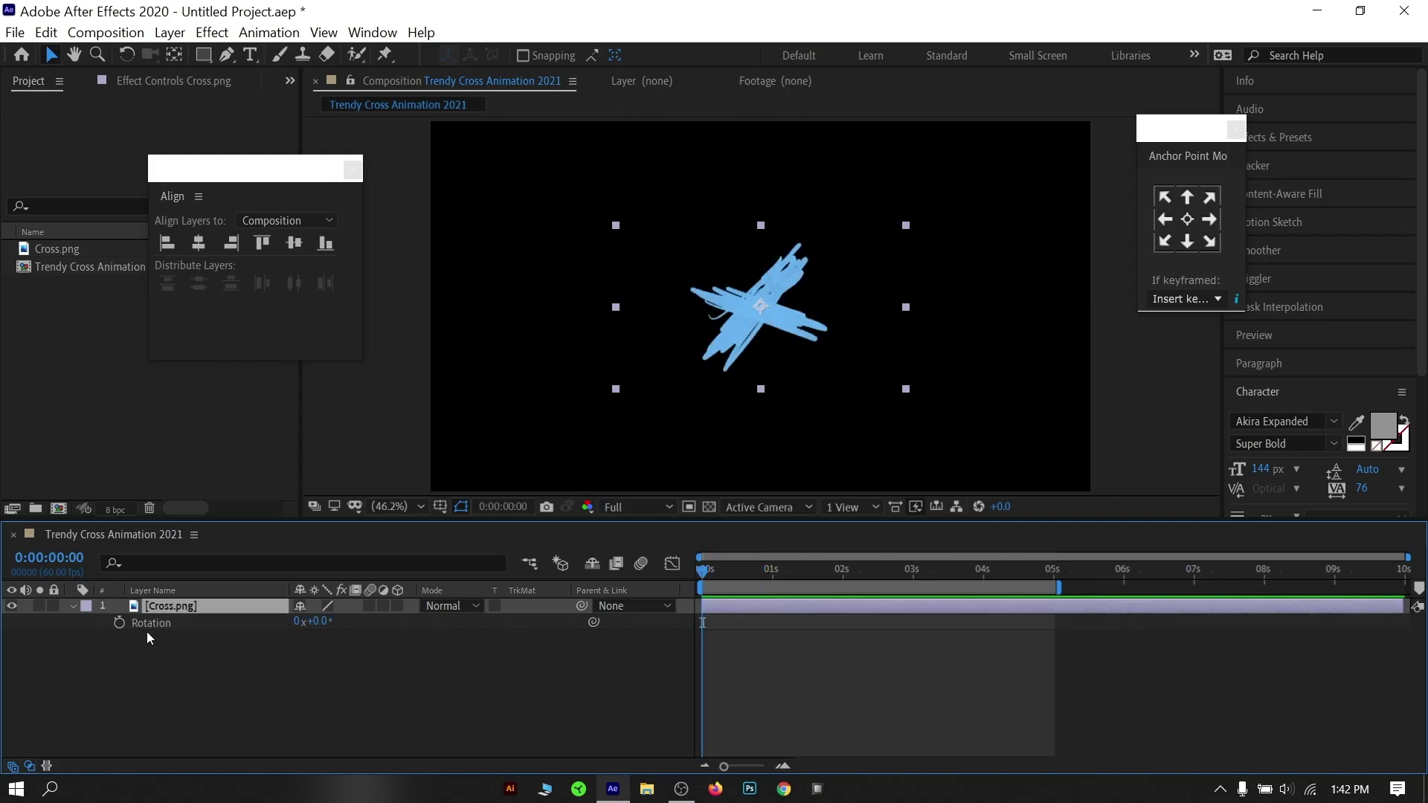
left_click(120, 623)
left_click_drag(742, 568, 1055, 587)
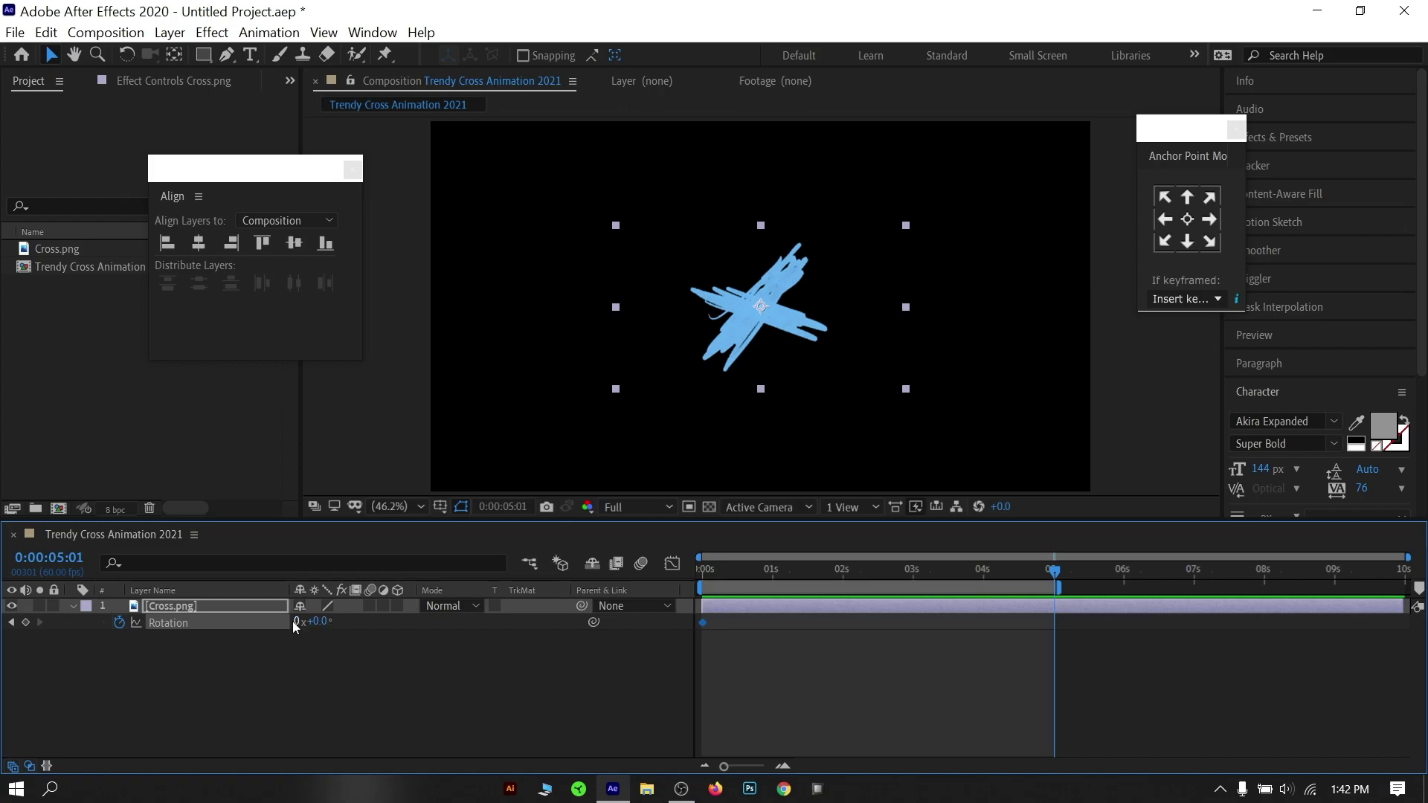
left_click(327, 662)
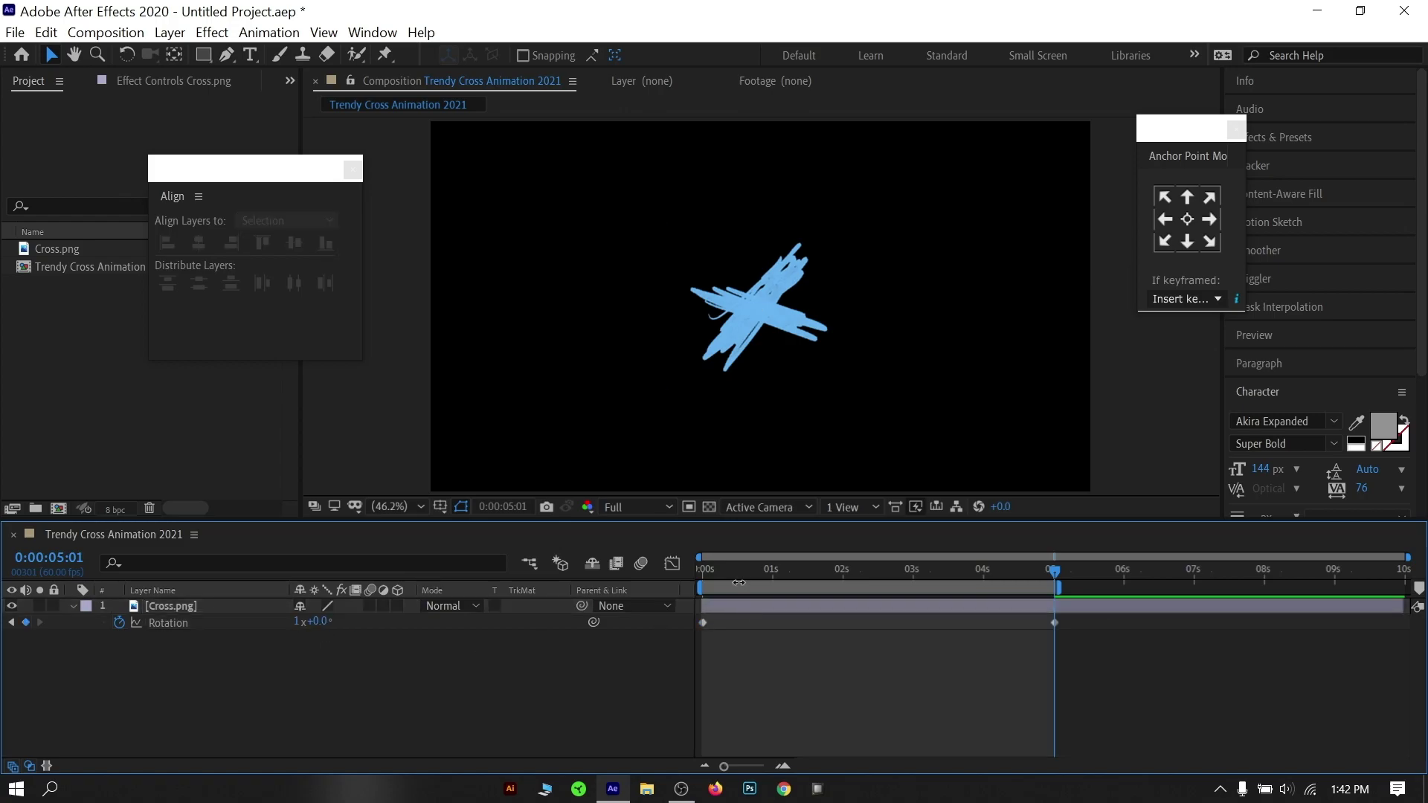
left_click_drag(734, 577, 663, 601)
key("space")
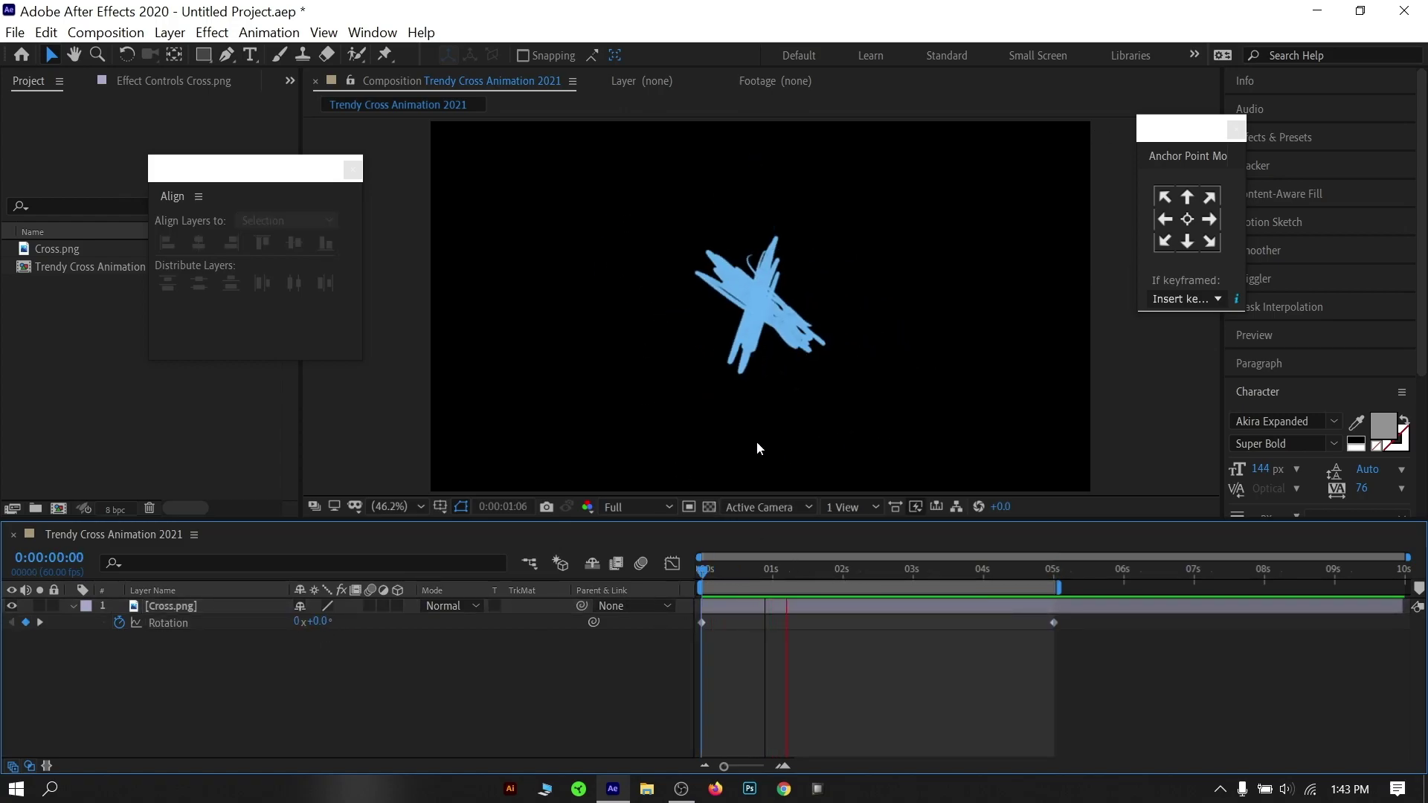
Step: Set the Rotation keyframe at 0:00:05:01 to 3 full turns and preview the faster spin from the start
left_click_drag(926, 573, 1054, 599)
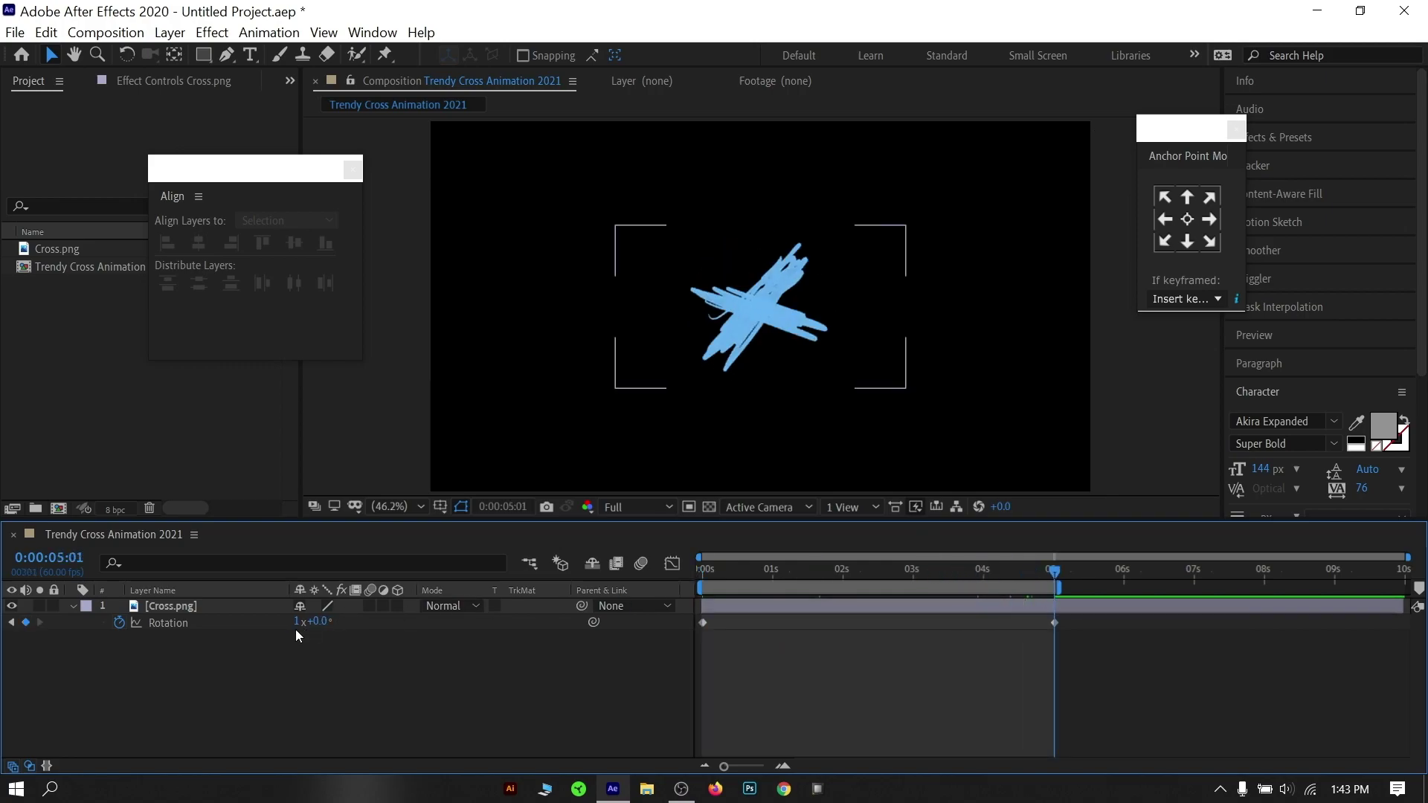
type("3")
key("Return")
key("Home")
key("space")
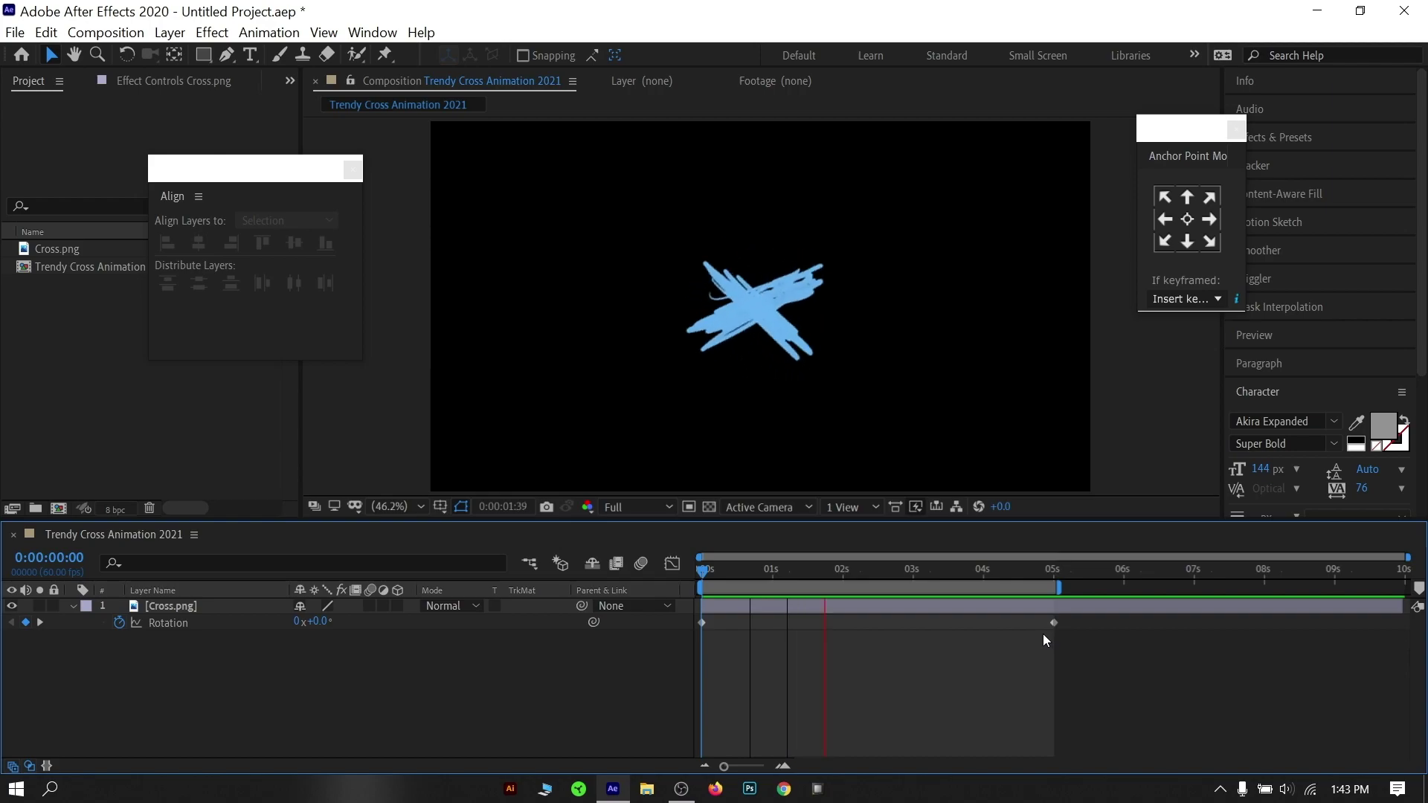
Step: Stop the preview and apply Easy Ease to both of the cross's Rotation keyframes
key("space")
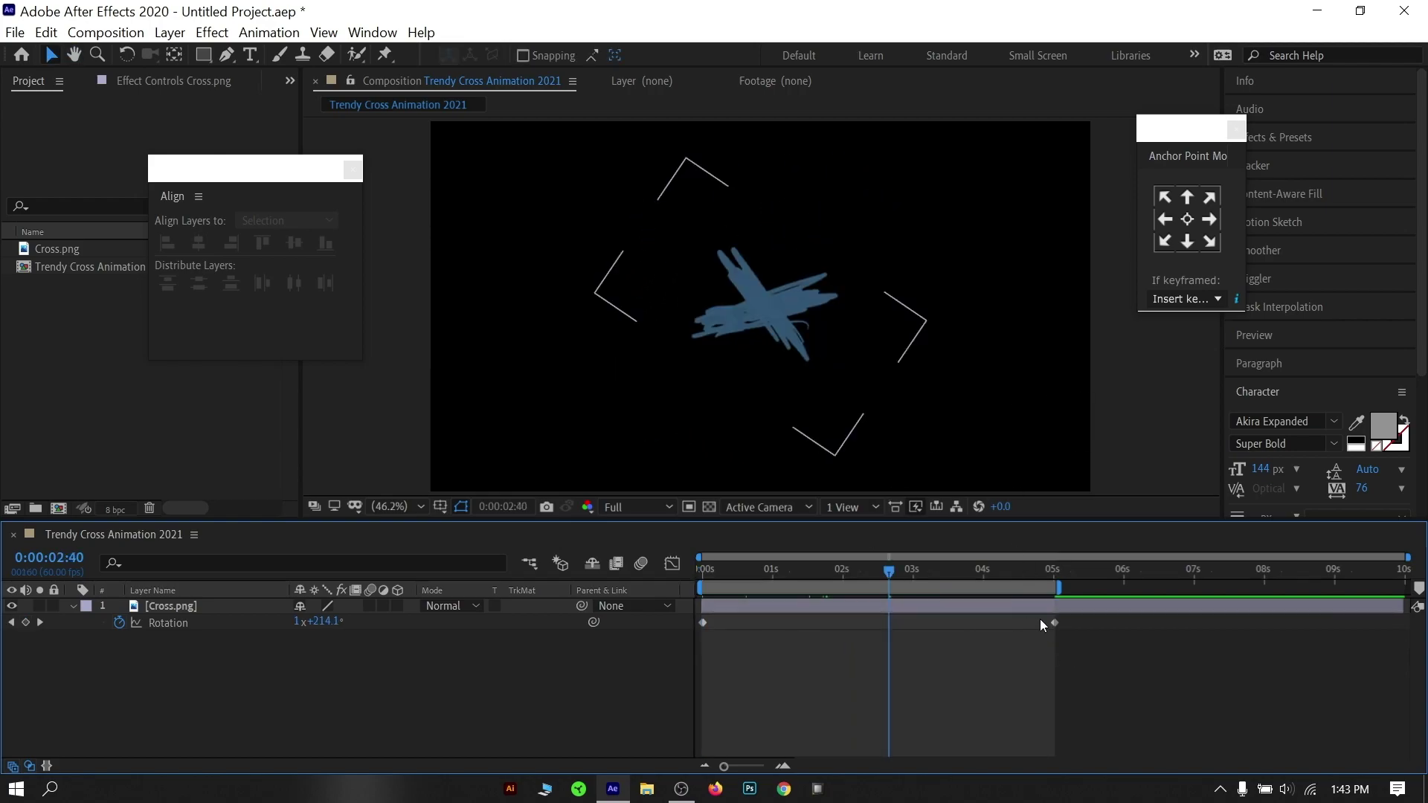
left_click_drag(1069, 618, 684, 627)
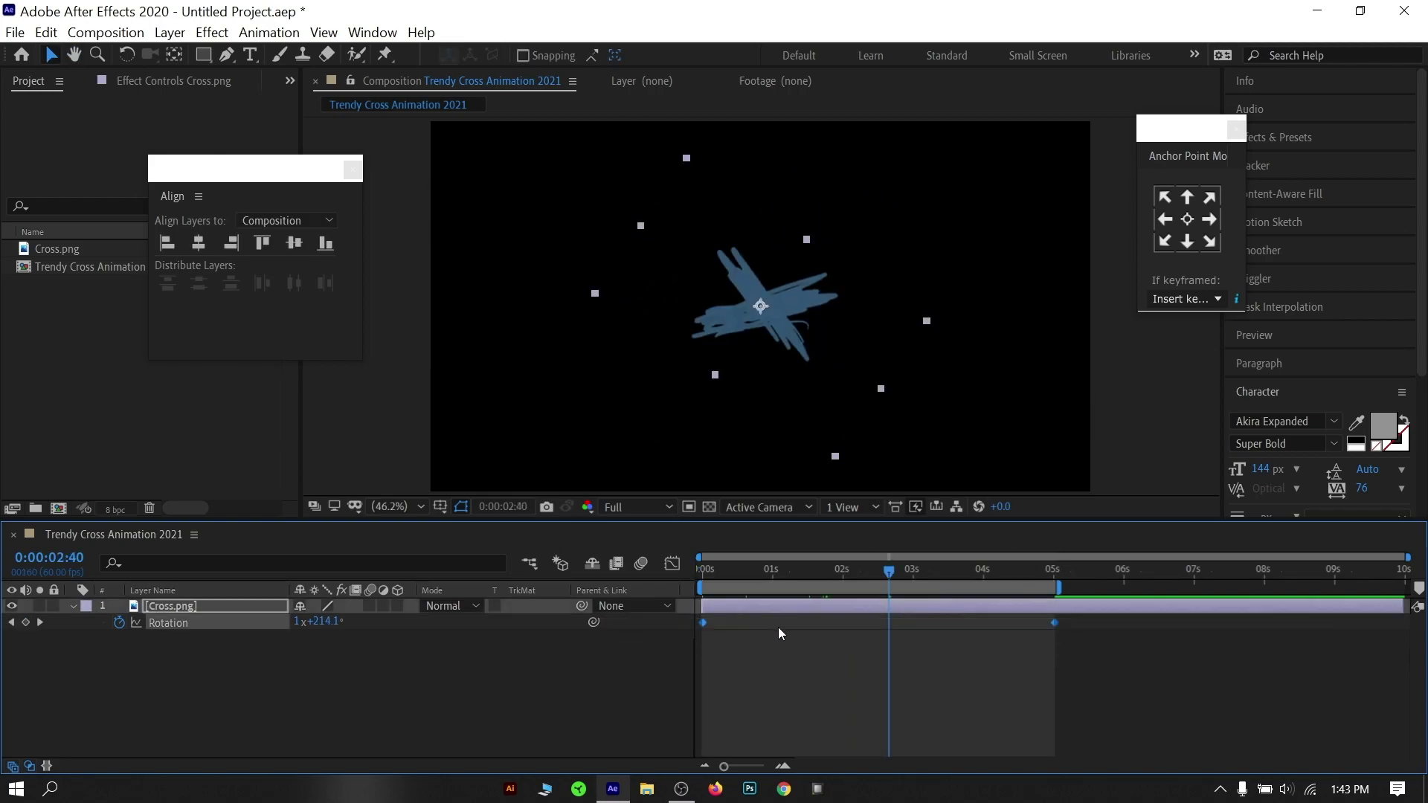
key("F9")
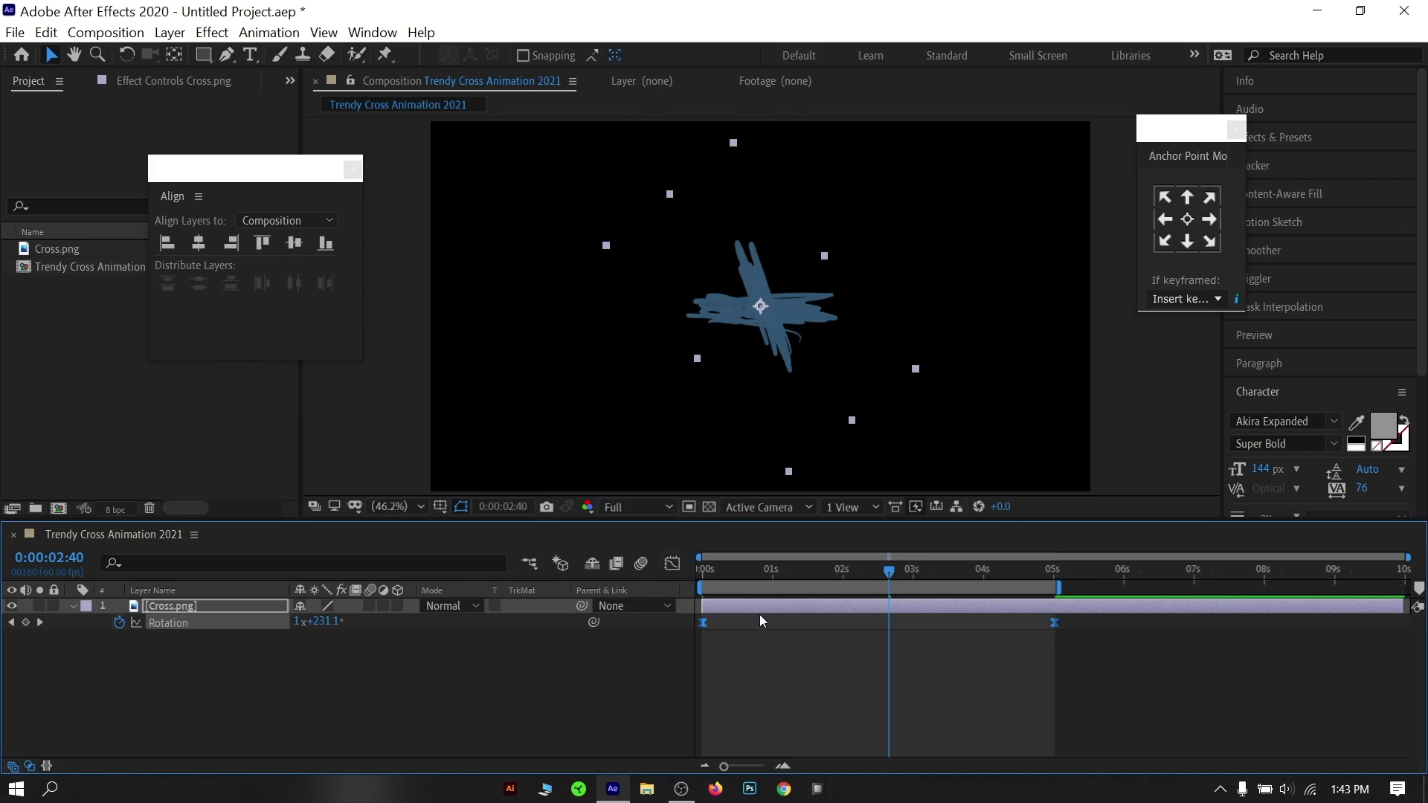
key("ctrl+z")
right_click(703, 623)
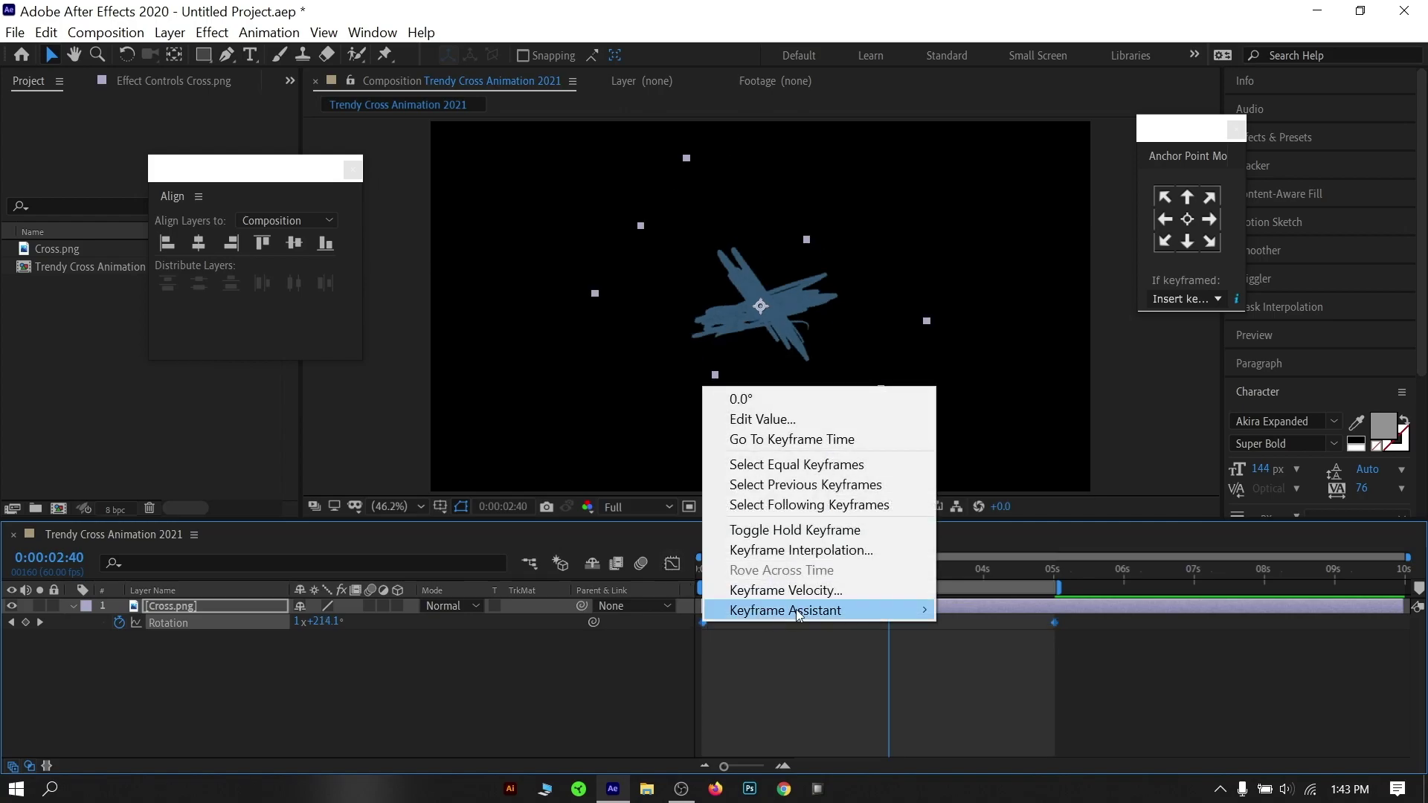
mouse_move(804, 609)
left_click(961, 667)
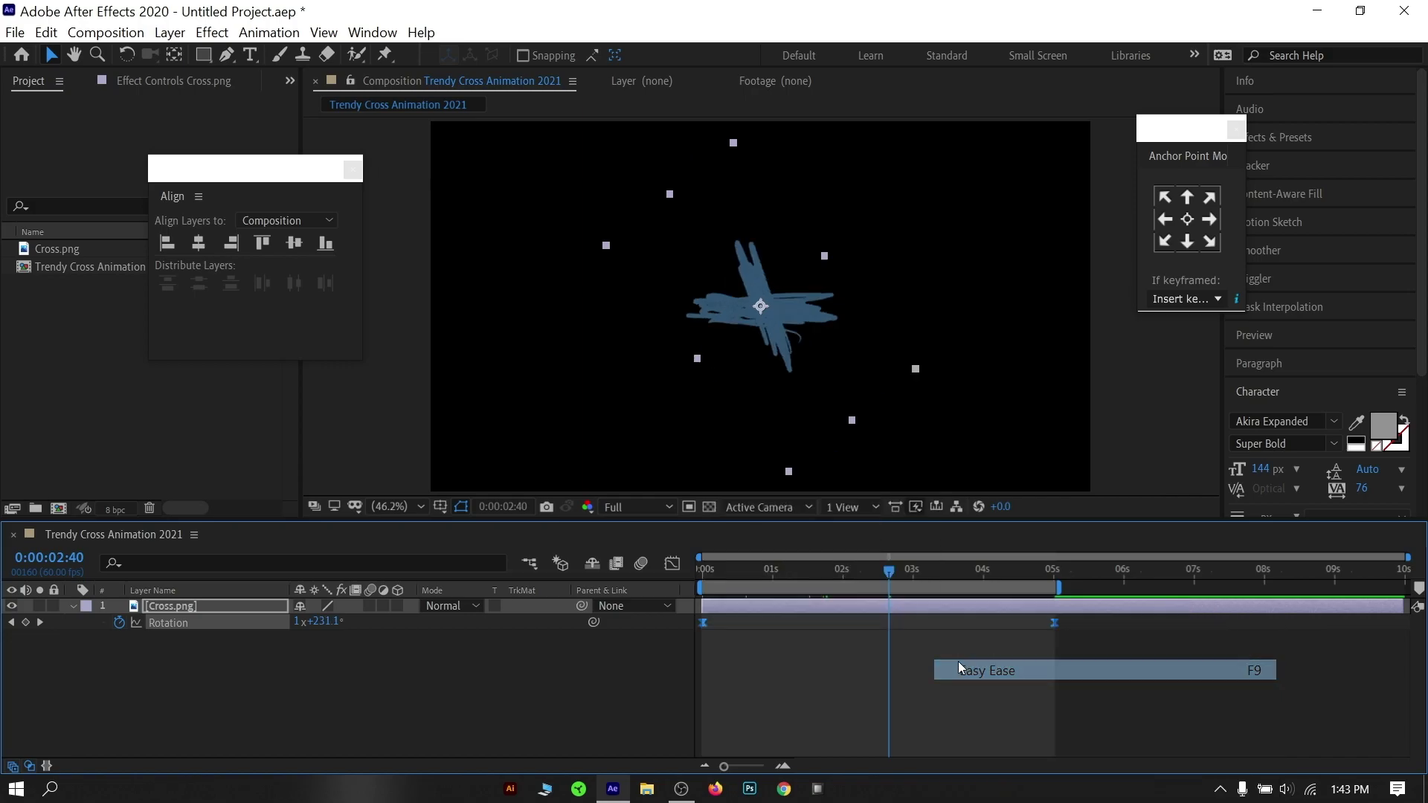
Step: Pull both Rotation keyframes' influence handles inward in the speed graph, making a steep mid-spin peak with slow ends, and close the graph
left_click(674, 563)
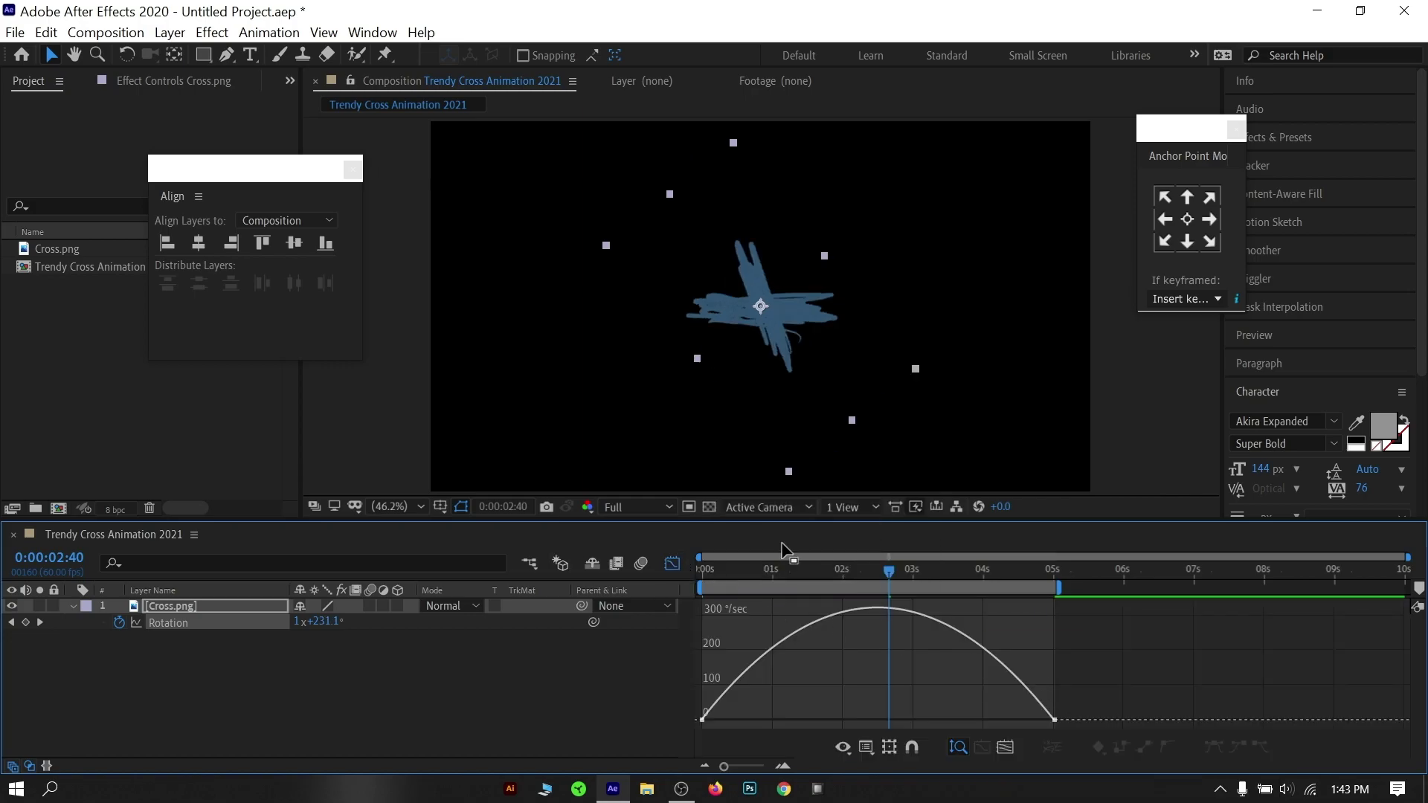
left_click_drag(1176, 677, 692, 757)
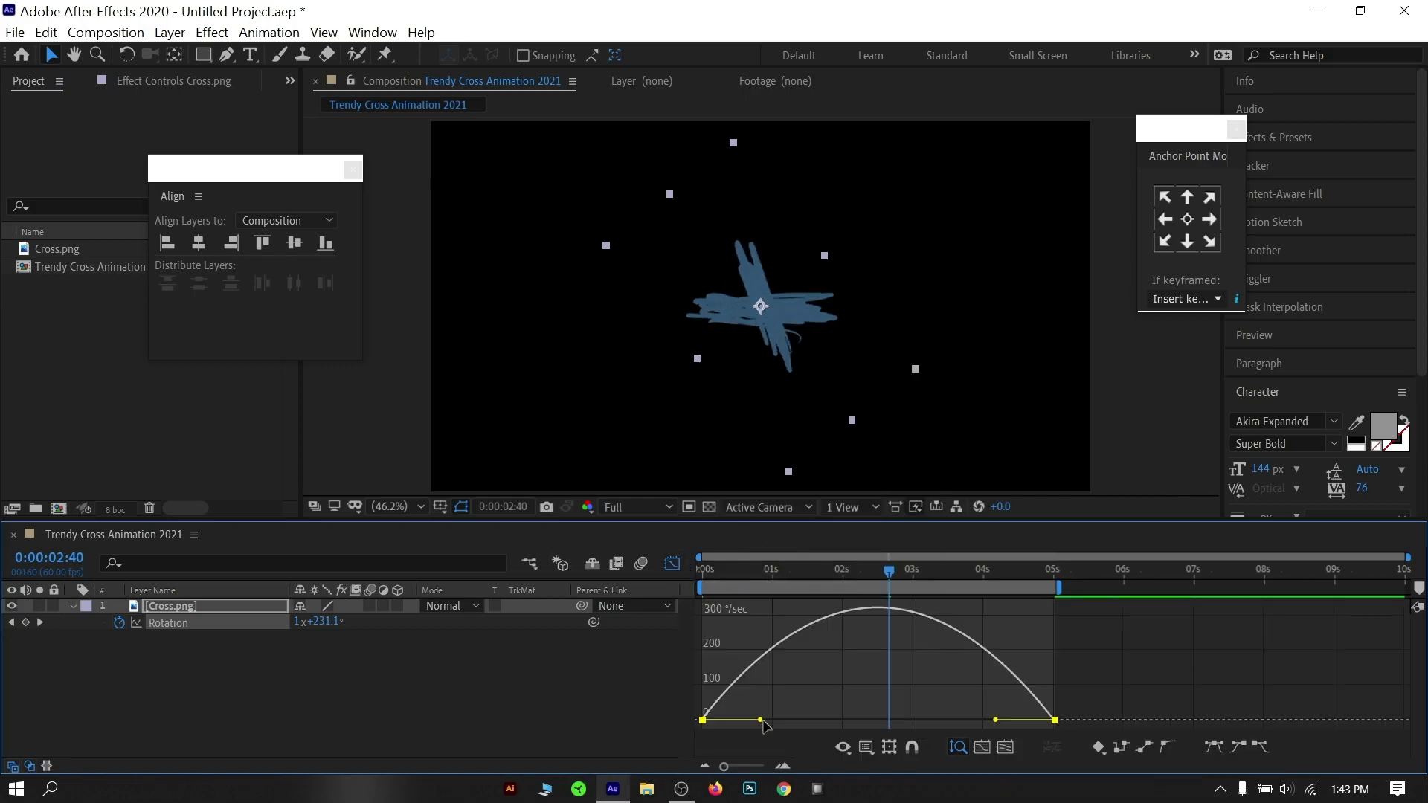
left_click_drag(760, 720, 818, 717)
left_click_drag(996, 721, 918, 720)
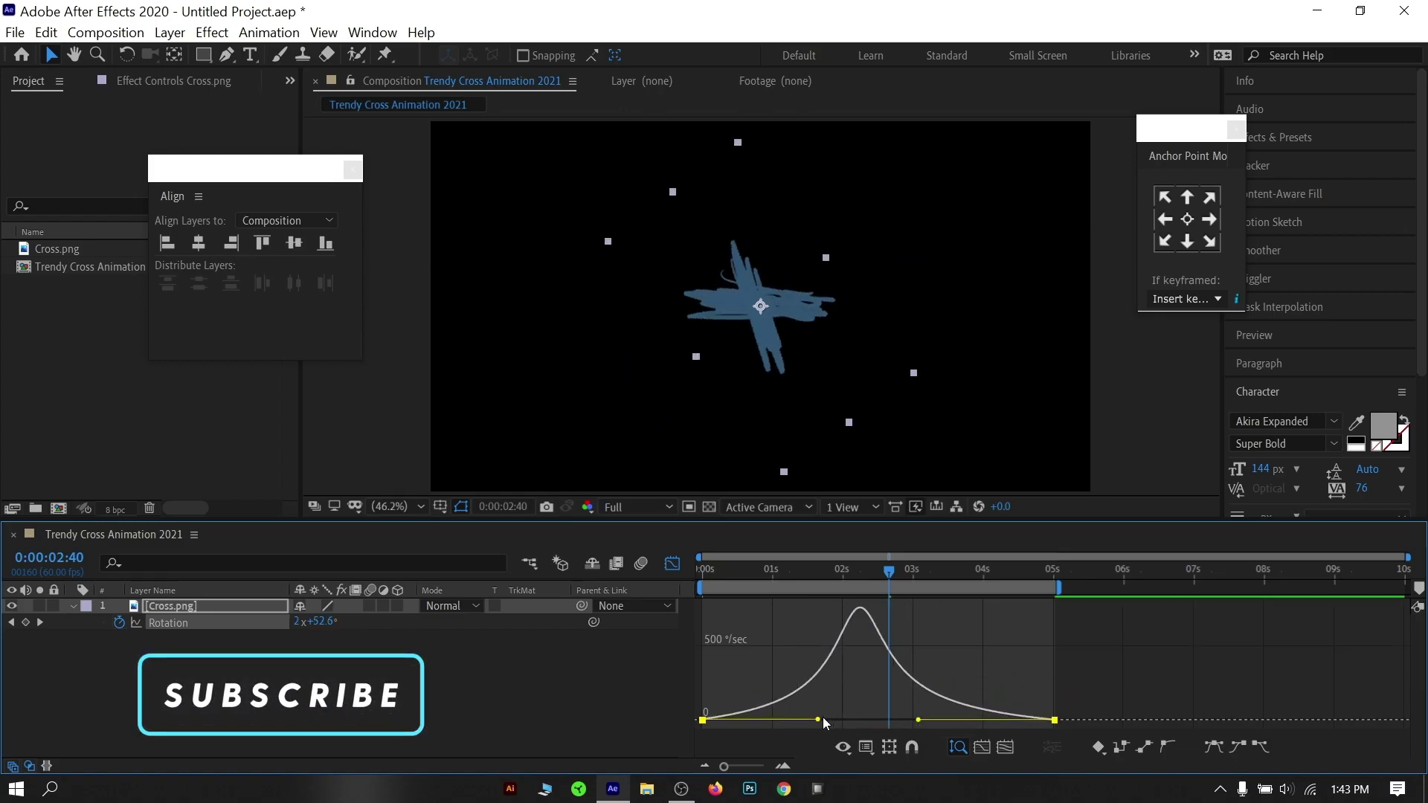
left_click_drag(818, 720, 829, 720)
left_click(670, 563)
Step: Preview the eased spin from the start of the composition and return the playhead to 0:00:00:00
left_click_drag(905, 573, 643, 608)
key("space")
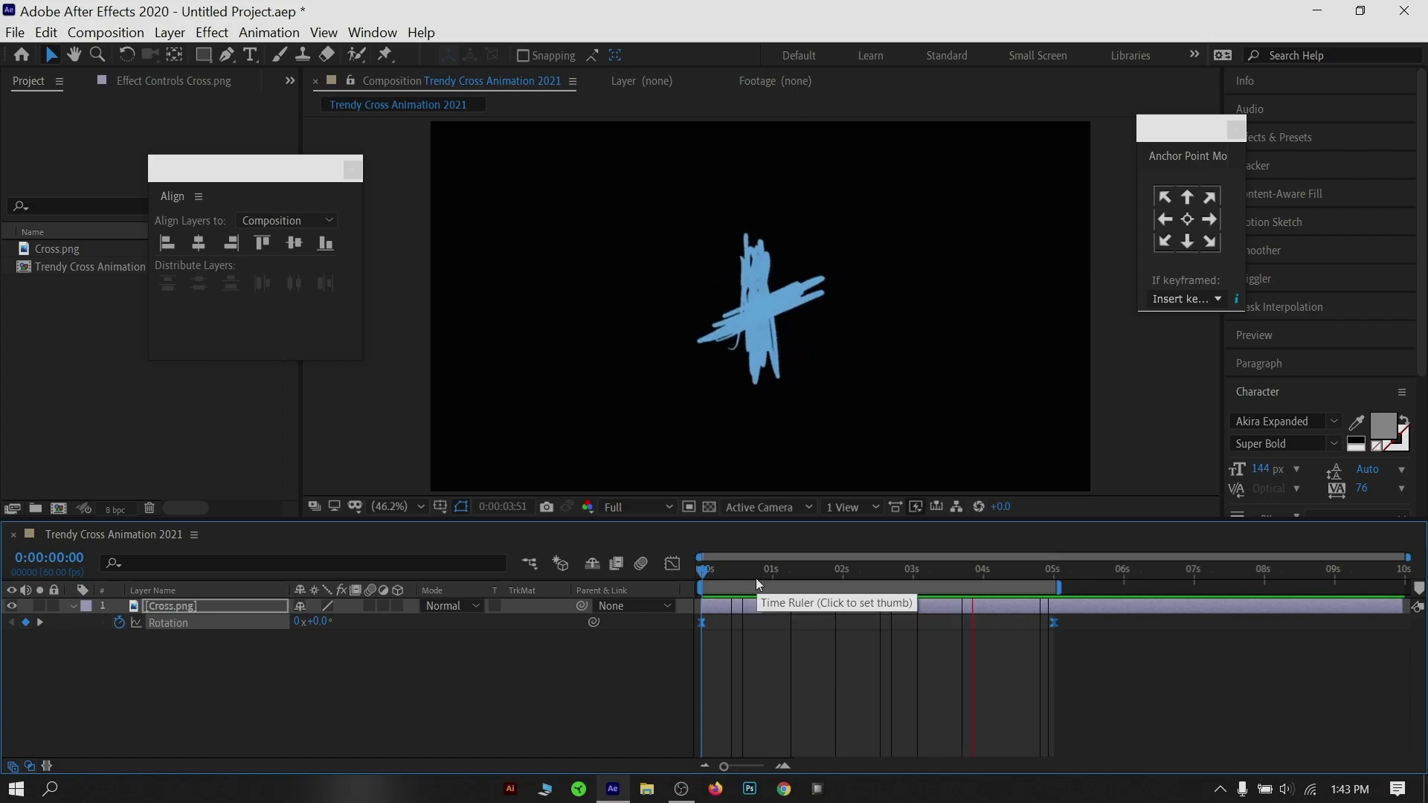
key("space")
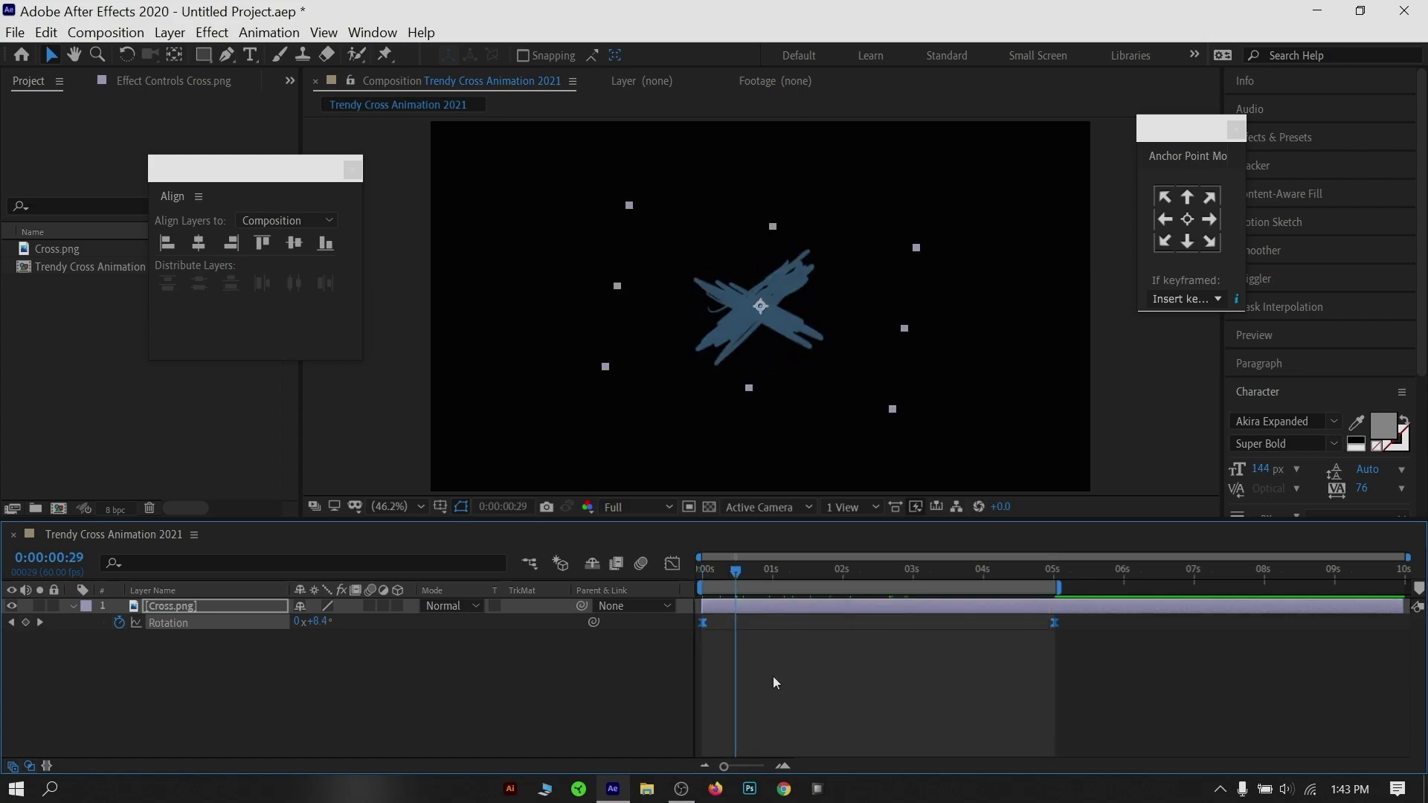
left_click_drag(738, 570, 676, 577)
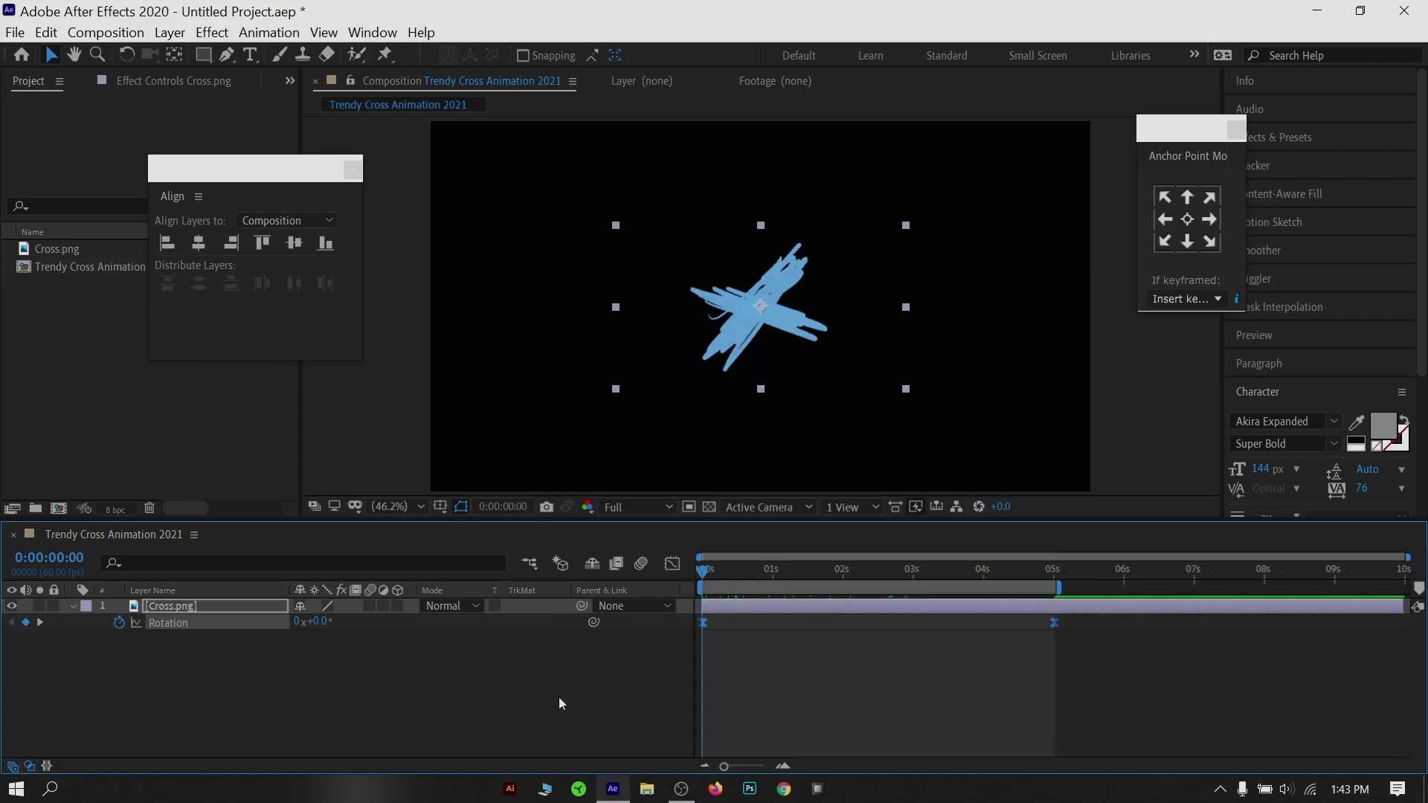